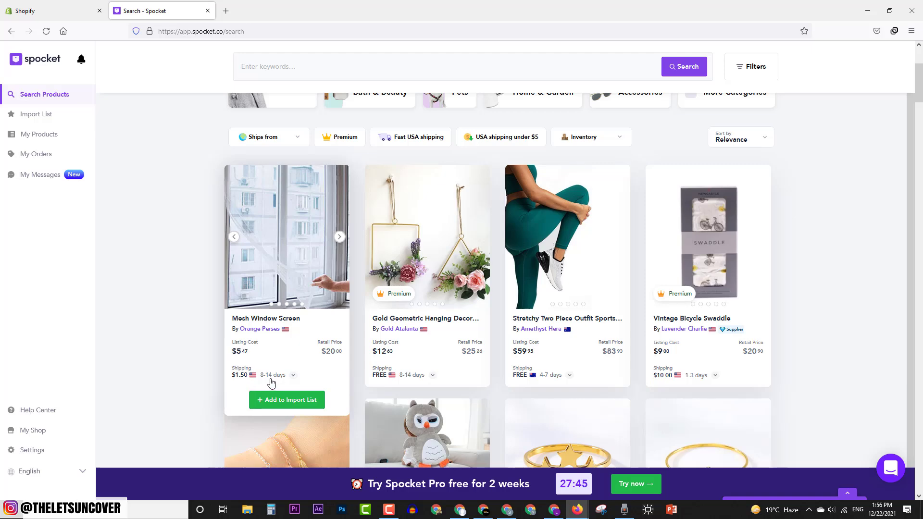
# - Browse the suggested products and show the Bags & Wallets category from the additional categories
pyautogui.scroll(-5, 273, 380)
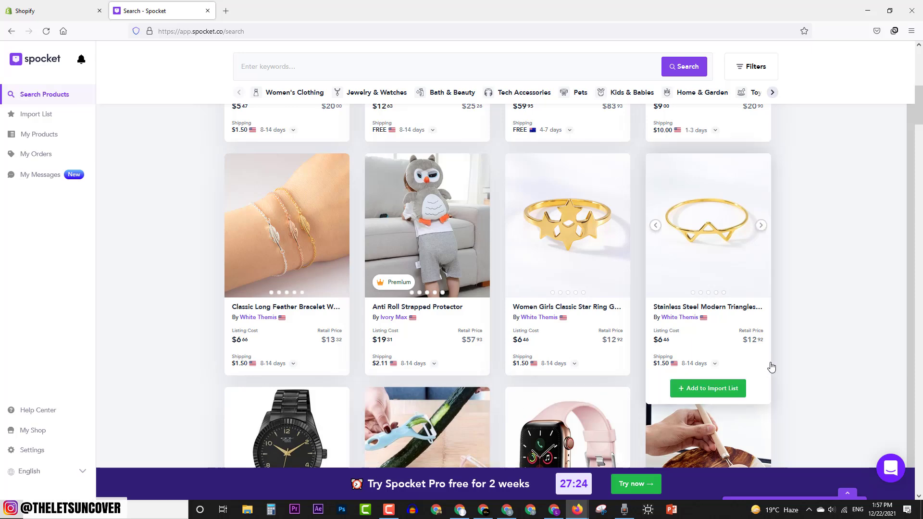
pyautogui.scroll(-1, 784, 361)
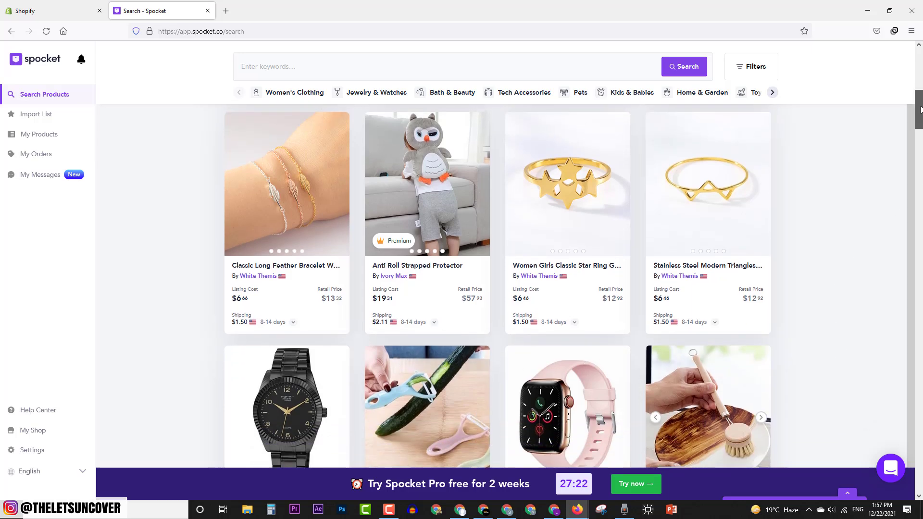
pyautogui.scroll(5, 922, 206)
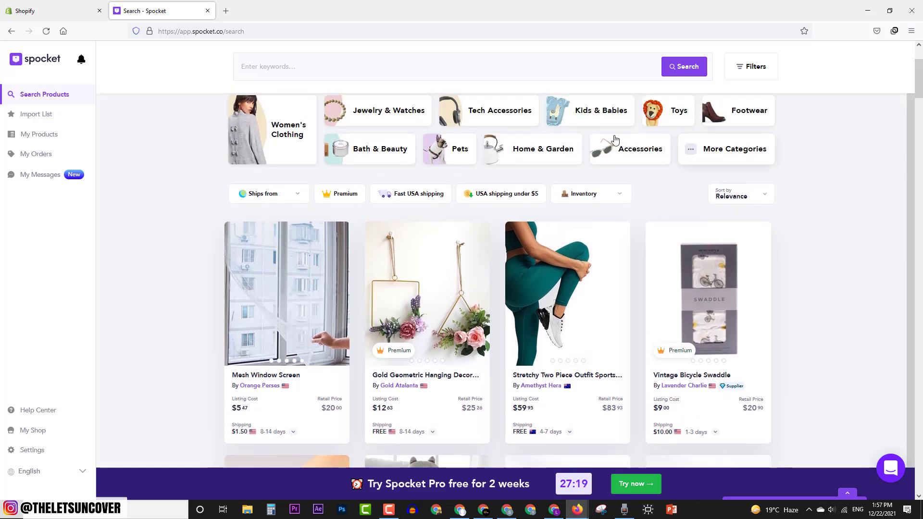
pyautogui.click(705, 153)
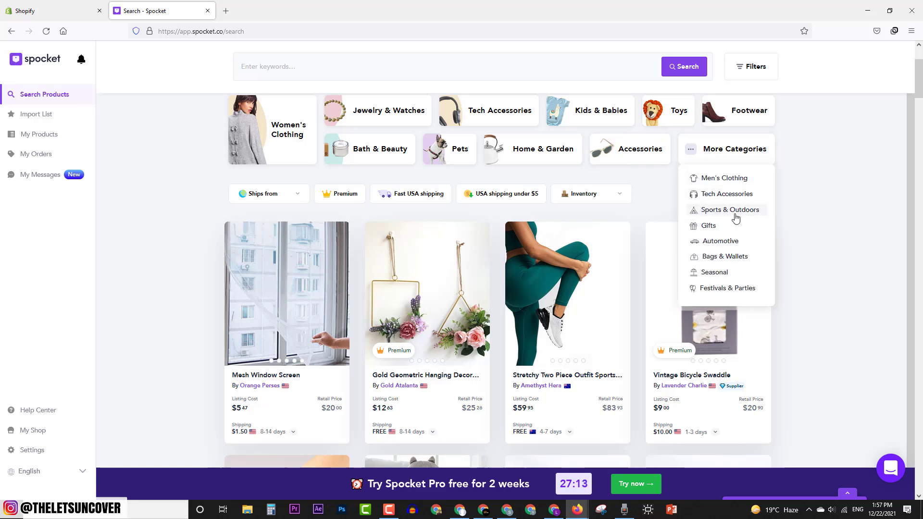
pyautogui.click(733, 256)
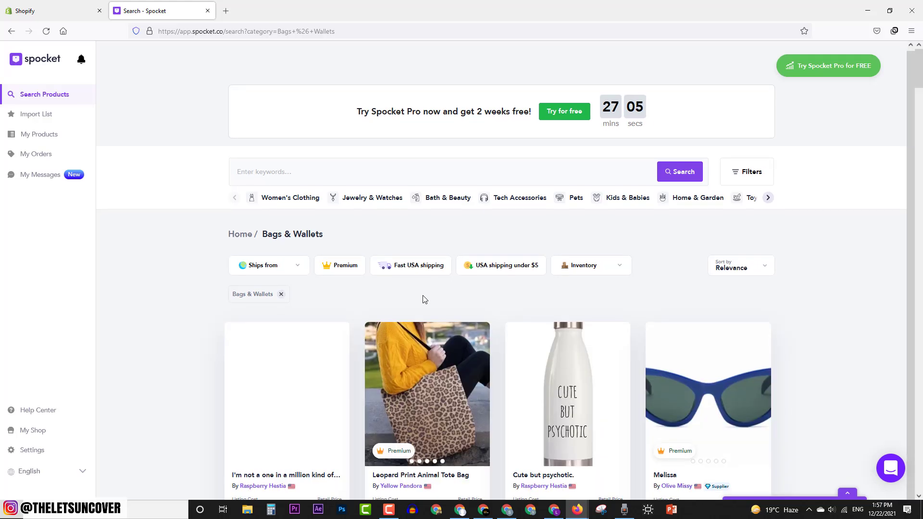
# - Look through the Bags & Wallets products and view the available sorting options
pyautogui.scroll(-2, 531, 329)
pyautogui.scroll(-3, 531, 329)
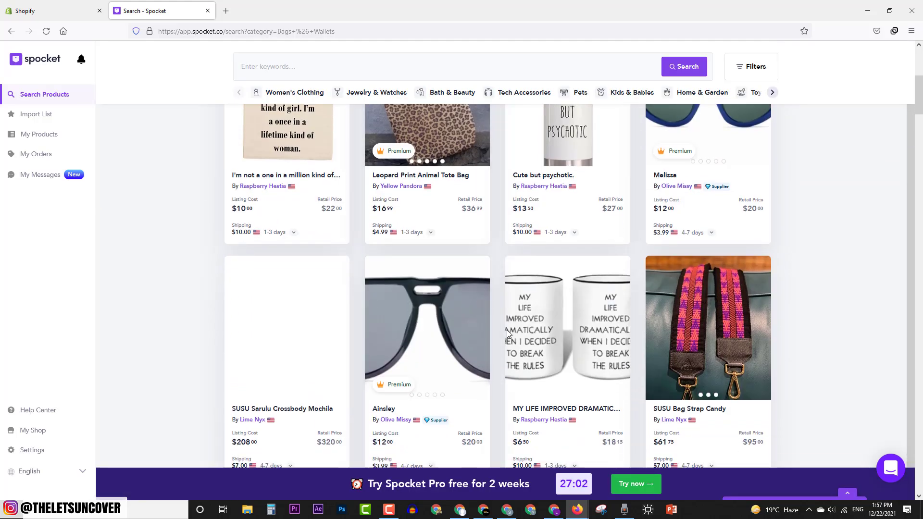
pyautogui.scroll(5, 620, 360)
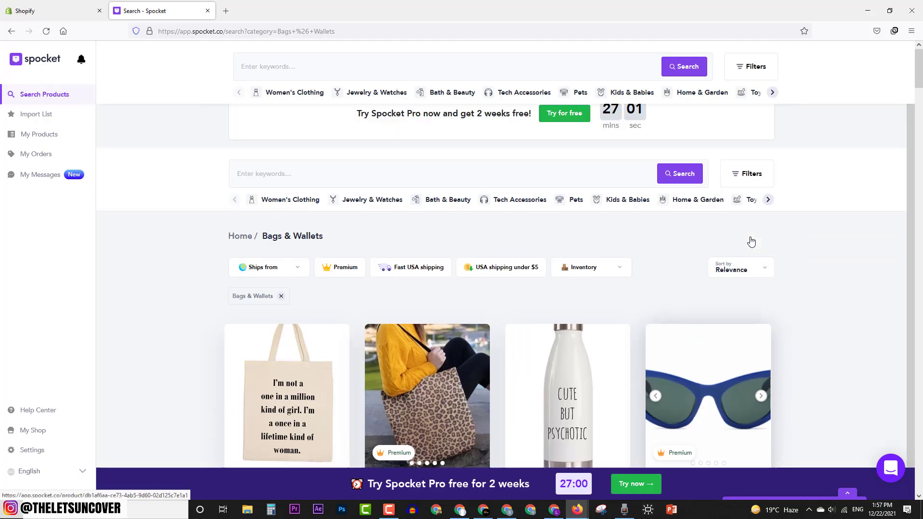
pyautogui.click(756, 279)
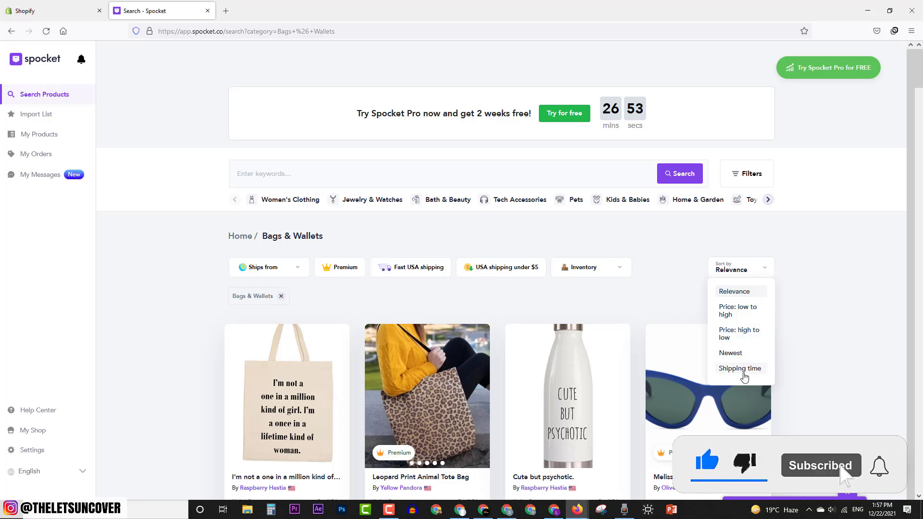
# - Filter the products to those shipping from the United States with an item cost from $6 to $33
pyautogui.click(745, 177)
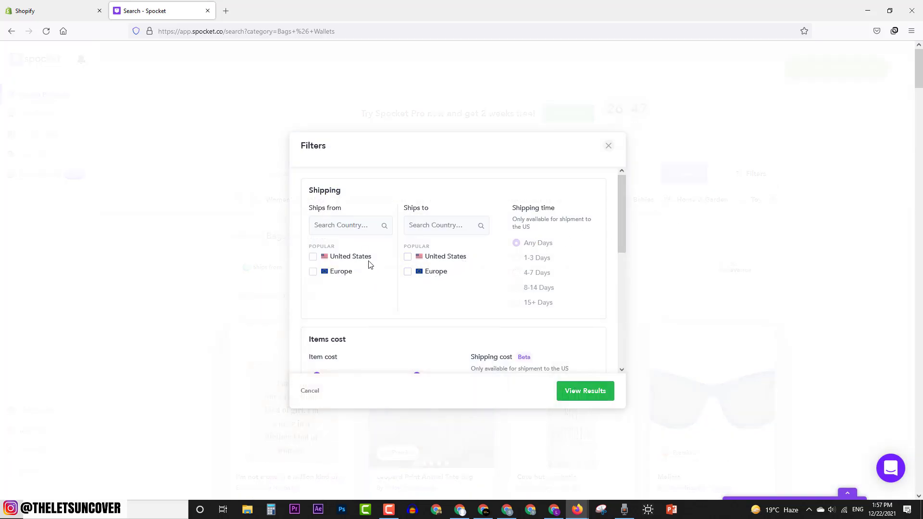
pyautogui.click(313, 257)
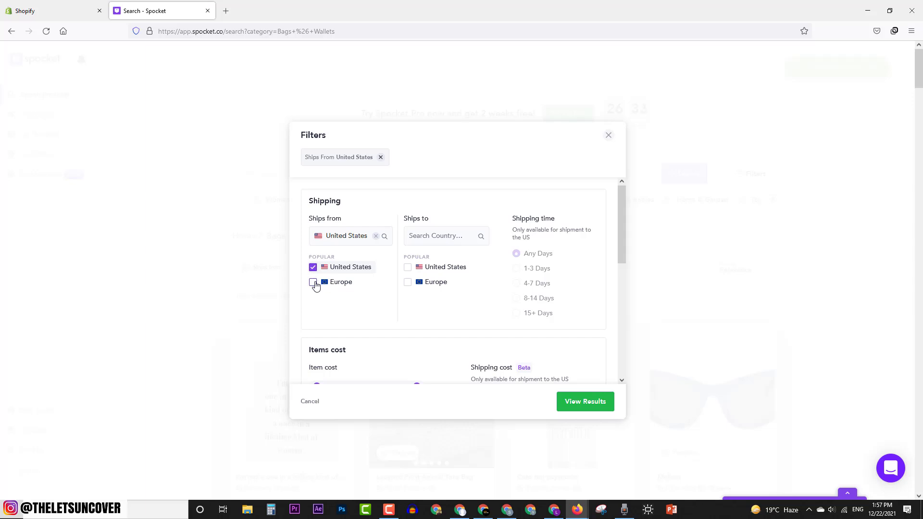
pyautogui.scroll(-1, 367, 332)
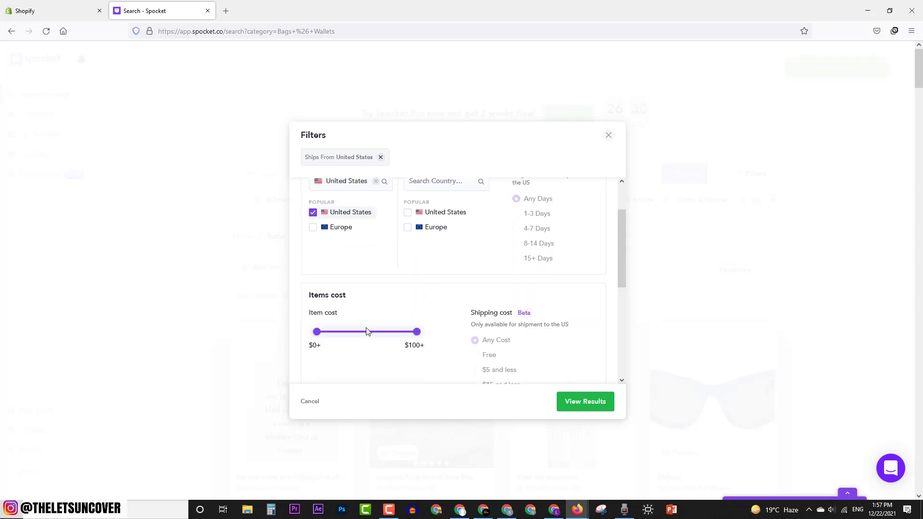
pyautogui.scroll(-1, 375, 337)
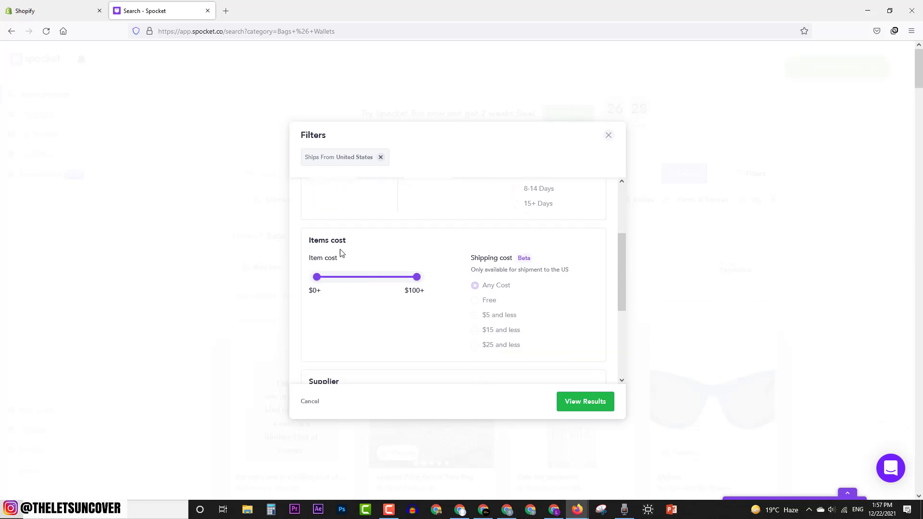
pyautogui.moveTo(317, 277); pyautogui.dragTo(321, 278)
pyautogui.moveTo(415, 278); pyautogui.dragTo(351, 285)
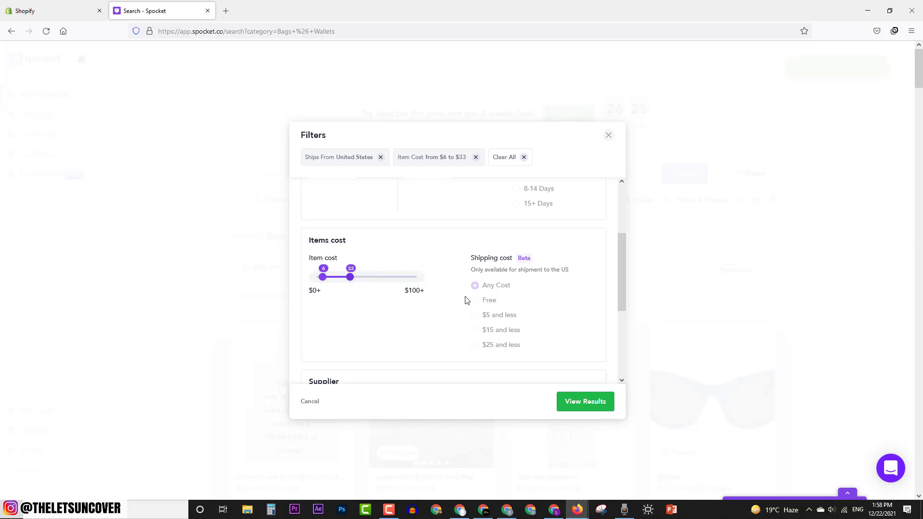
# - Add the Top supplier and Best Seller filters and apply all filters to the product results
pyautogui.scroll(-2, 492, 314)
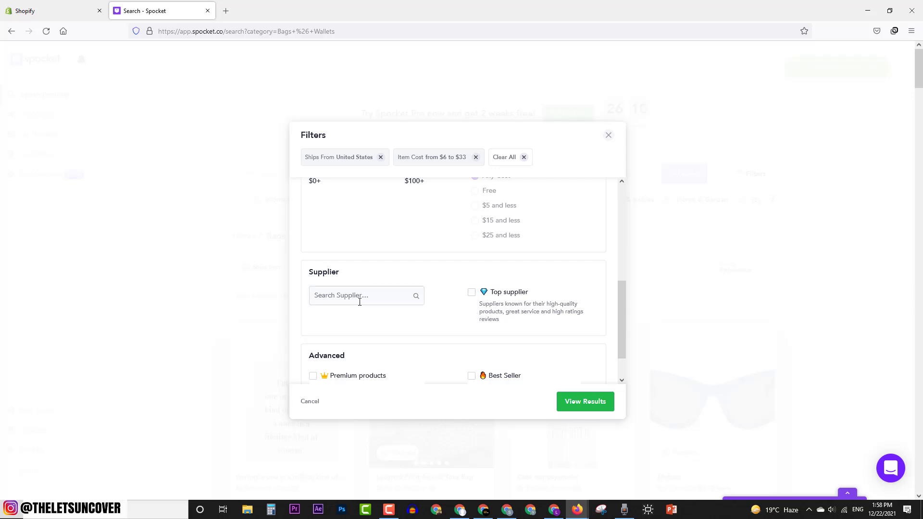
pyautogui.click(471, 293)
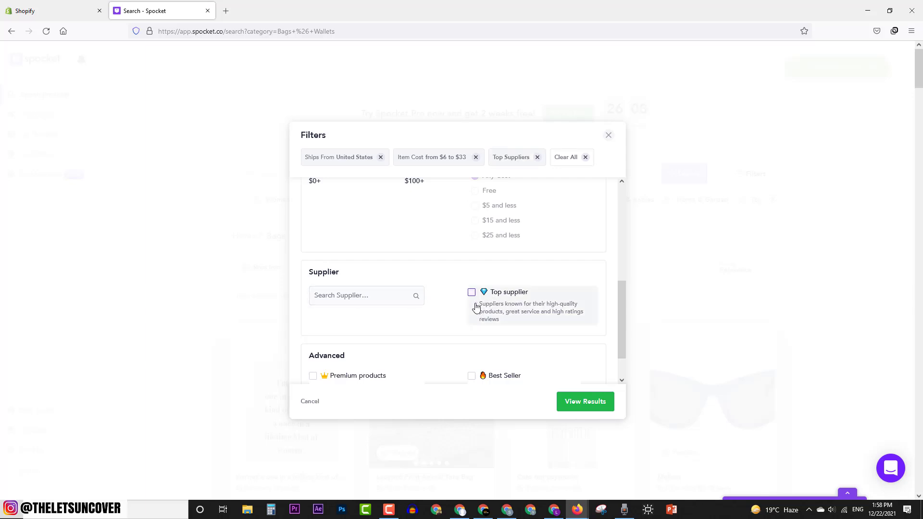
pyautogui.scroll(-1, 521, 324)
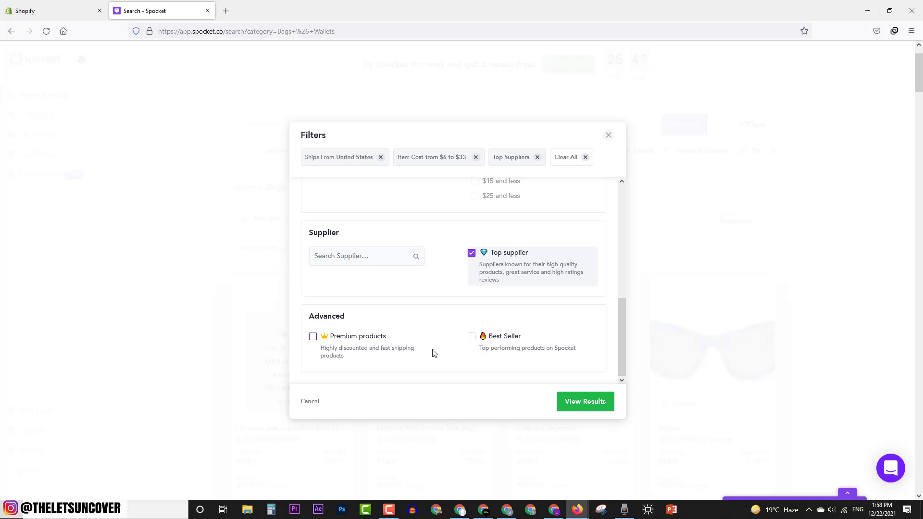
pyautogui.click(471, 336)
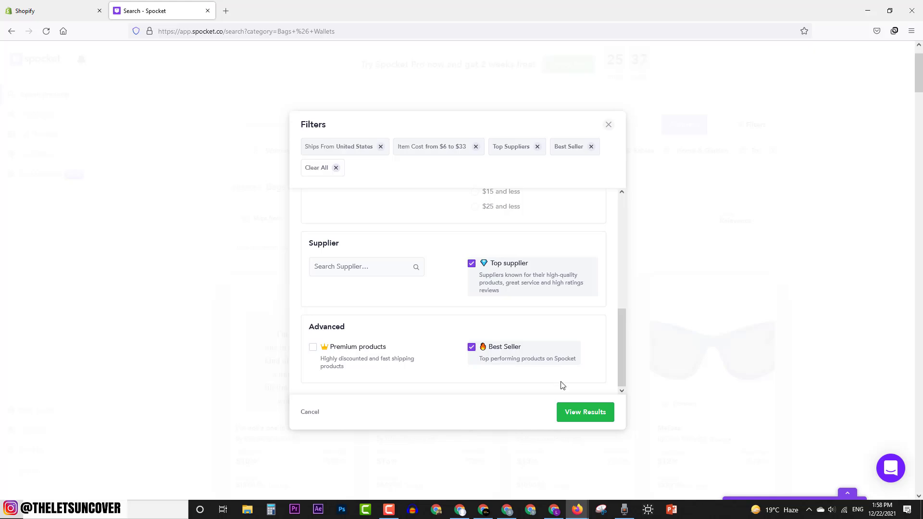
pyautogui.click(584, 413)
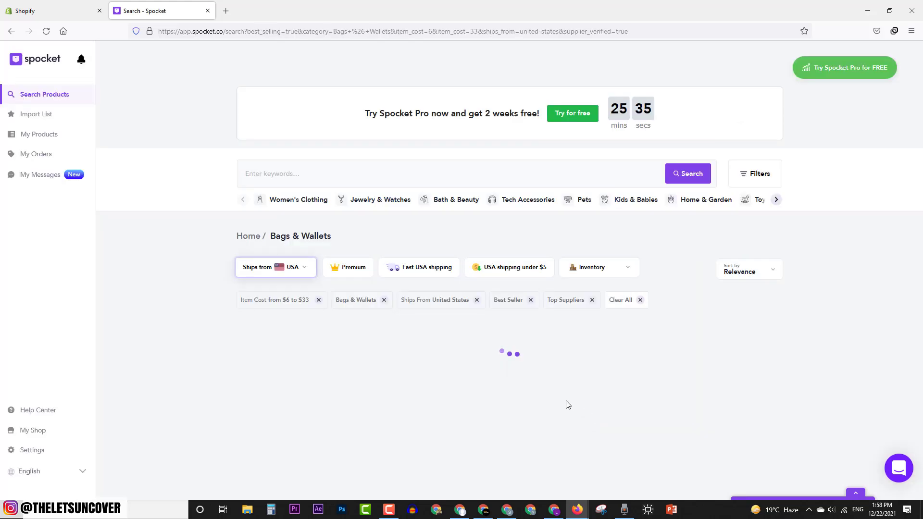
# - Look through the filtered Bags & Wallets results down to the end of the list and return to its start
pyautogui.scroll(-15, 399, 306)
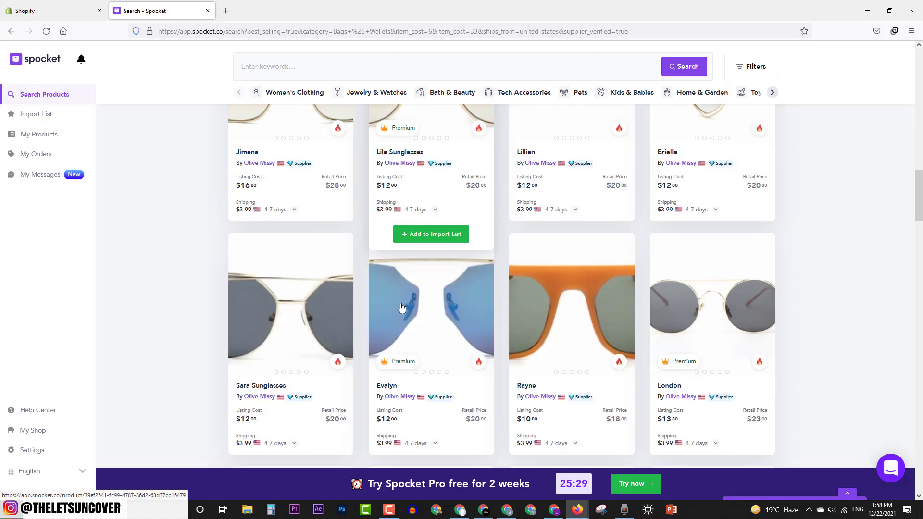
pyautogui.scroll(-20, 400, 305)
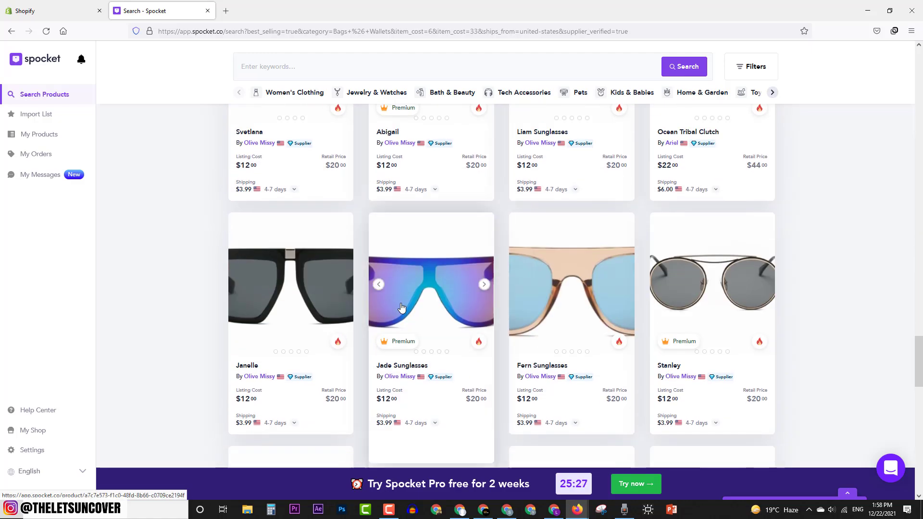
pyautogui.scroll(-8, 401, 308)
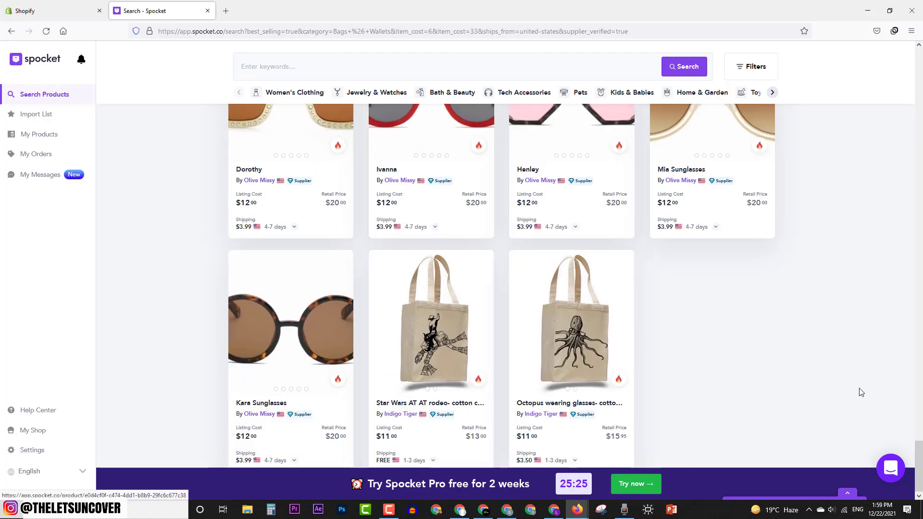
pyautogui.moveTo(919, 462); pyautogui.dragTo(919, 77)
pyautogui.scroll(3, 742, 169)
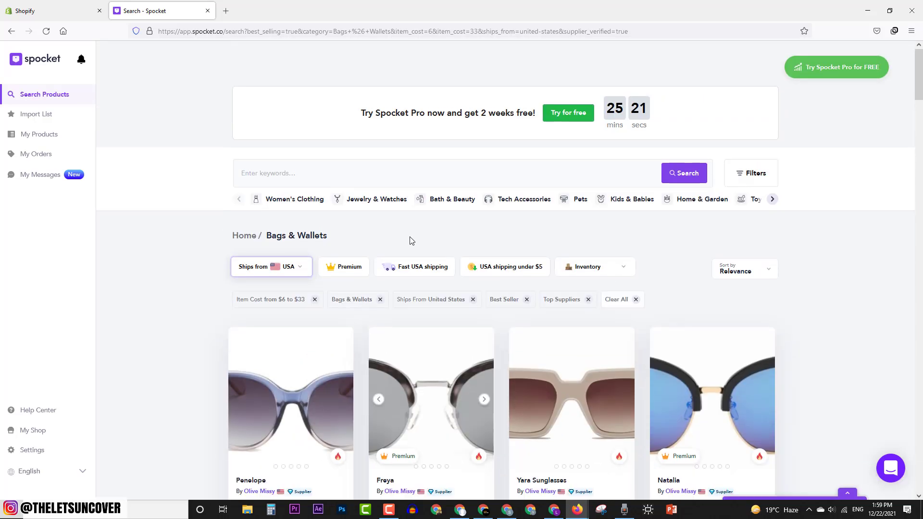
# - Switch the filtered results to the Home & Garden category and look through its products
pyautogui.click(694, 200)
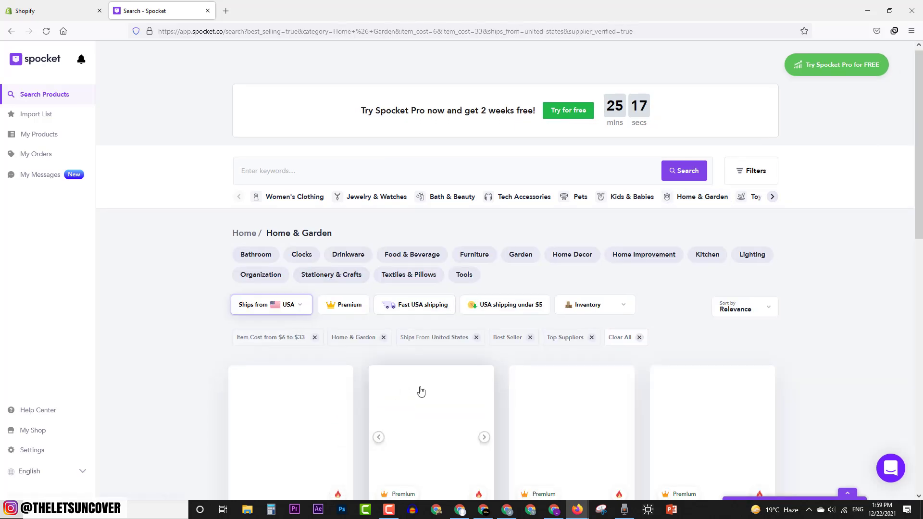
pyautogui.scroll(-3, 425, 193)
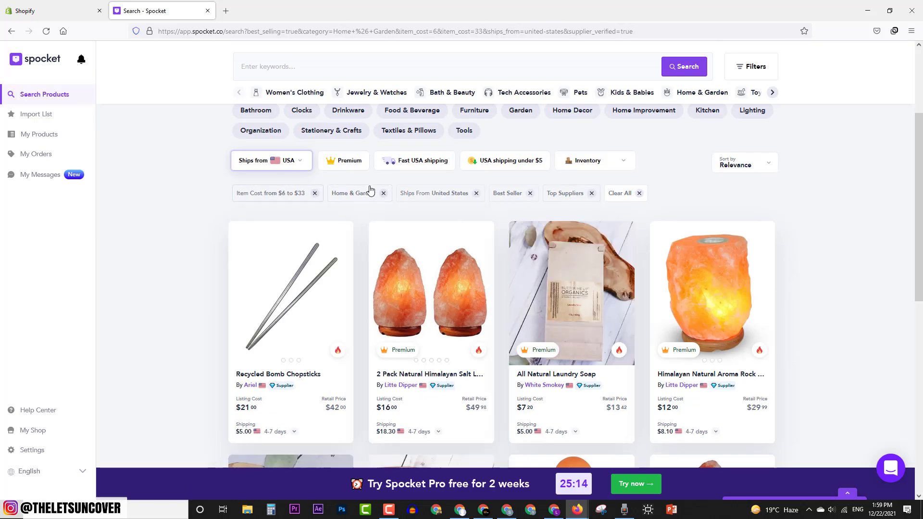
pyautogui.scroll(-2, 505, 298)
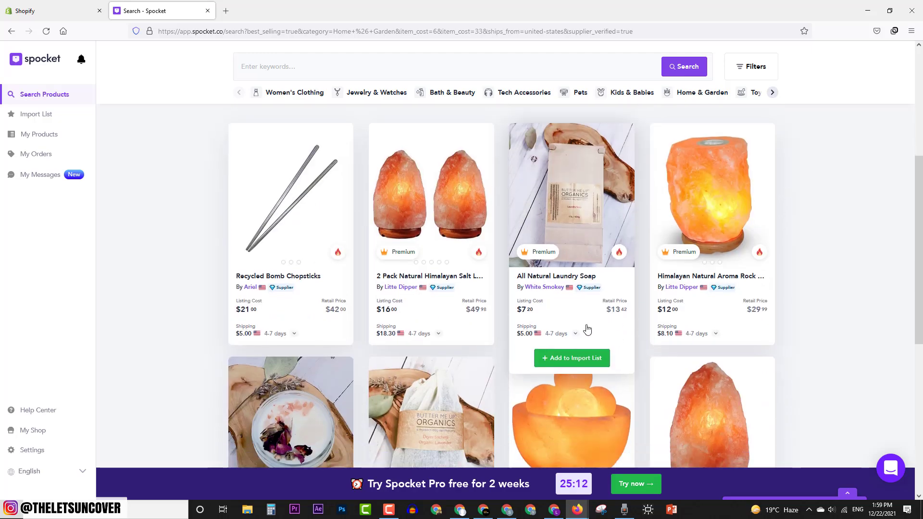
pyautogui.scroll(-7, 437, 291)
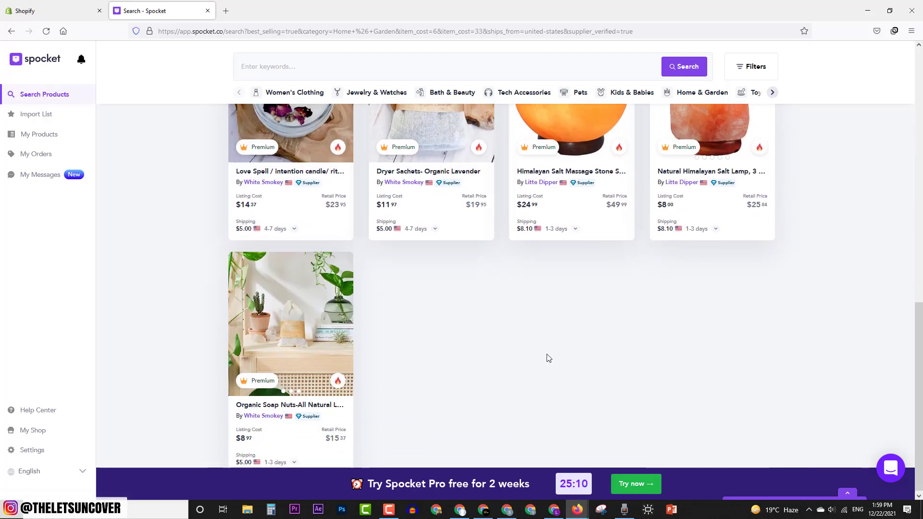
pyautogui.scroll(11, 548, 356)
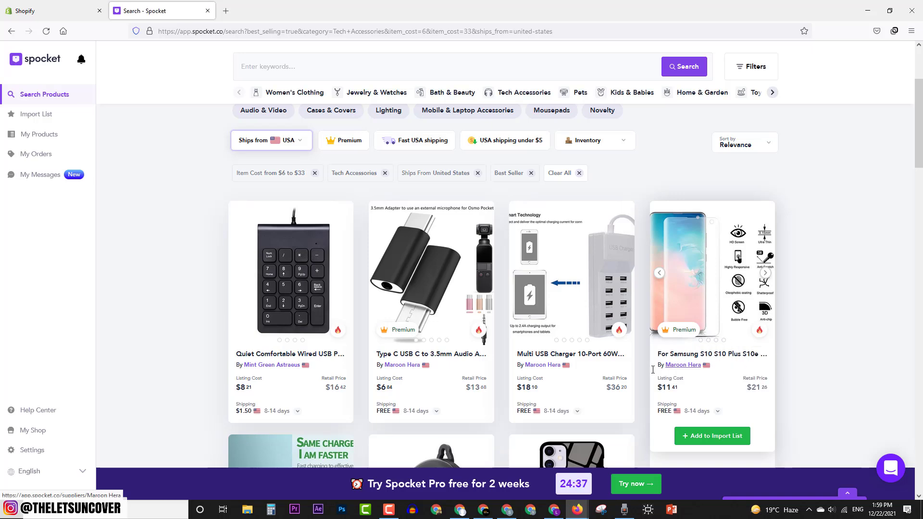
# - Look through the Tech Accessories best sellers and examine the USB wireless charger's listing and import option
pyautogui.scroll(-4, 528, 374)
pyautogui.scroll(-3, 363, 322)
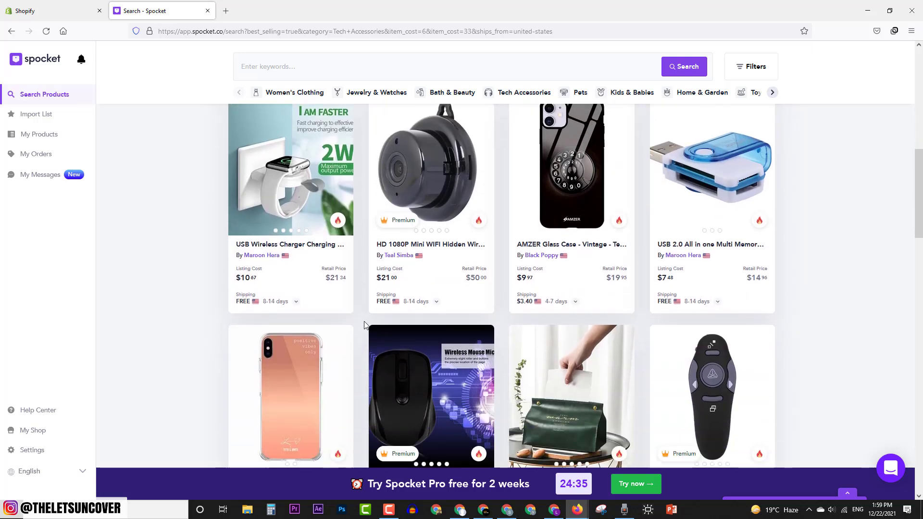
pyautogui.scroll(1, 370, 324)
pyautogui.moveTo(305, 262)
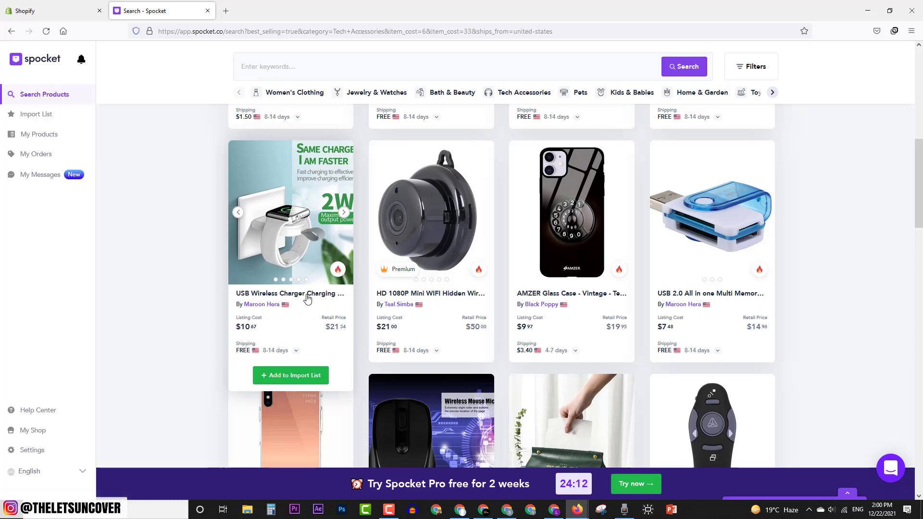
pyautogui.moveTo(296, 362)
# - Switch to the Shopify admin, reload the Apps page to check the installed apps, and return to the Spocket product search
pyautogui.click(57, 11)
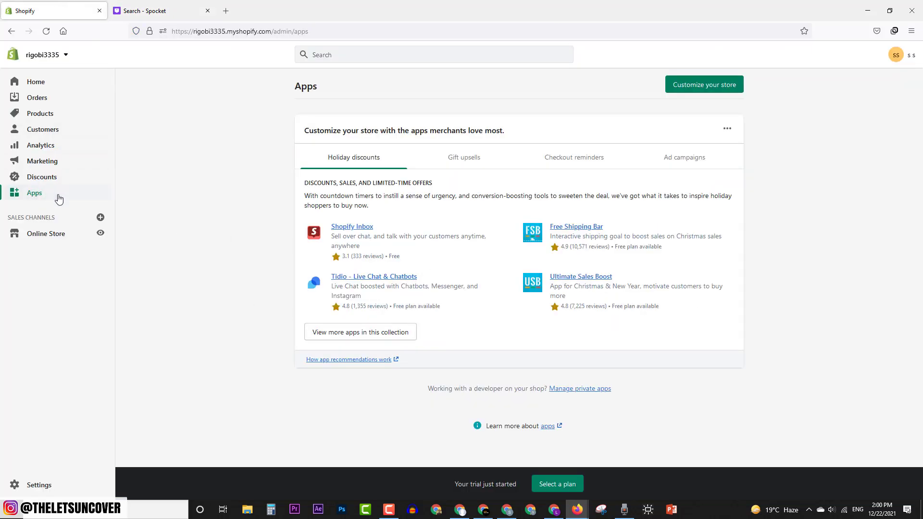
pyautogui.click(46, 31)
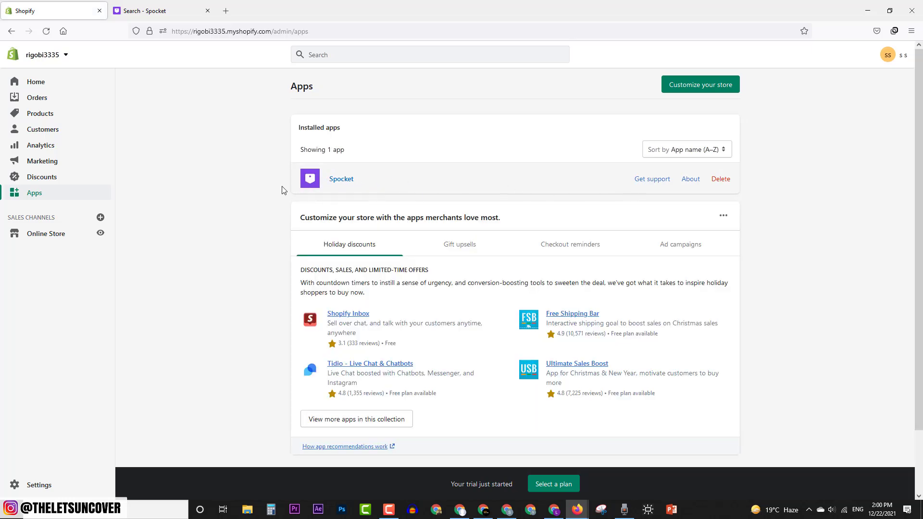
pyautogui.click(165, 10)
pyautogui.moveTo(298, 374)
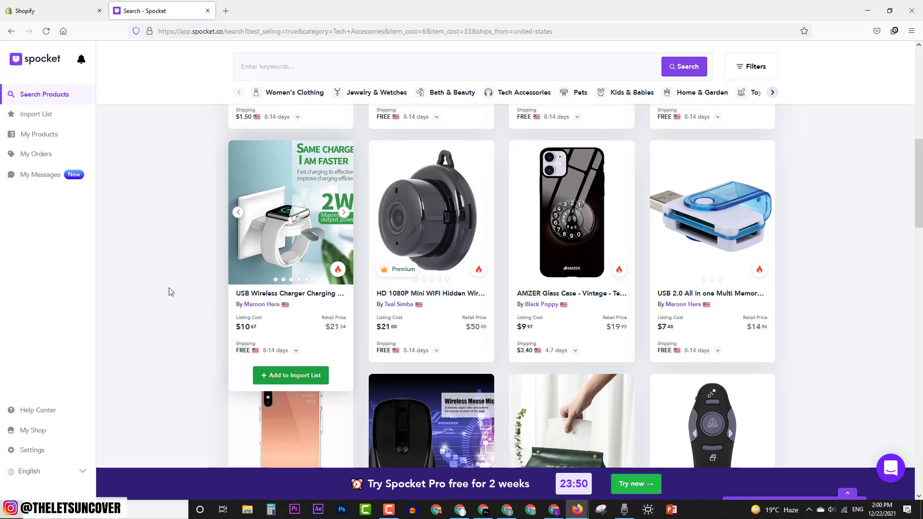
# - Open the Import List in Spocket, check the Shopify admin briefly, and return to the Import List
pyautogui.click(52, 117)
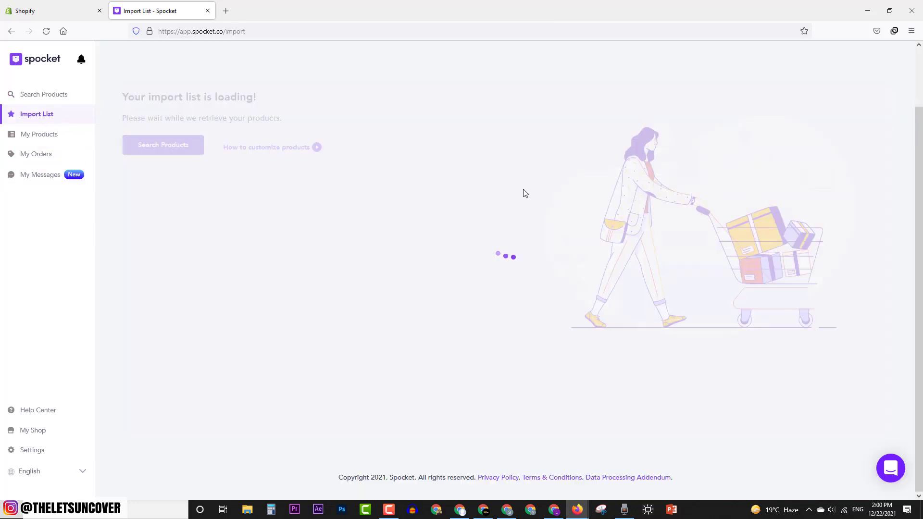
pyautogui.click(36, 9)
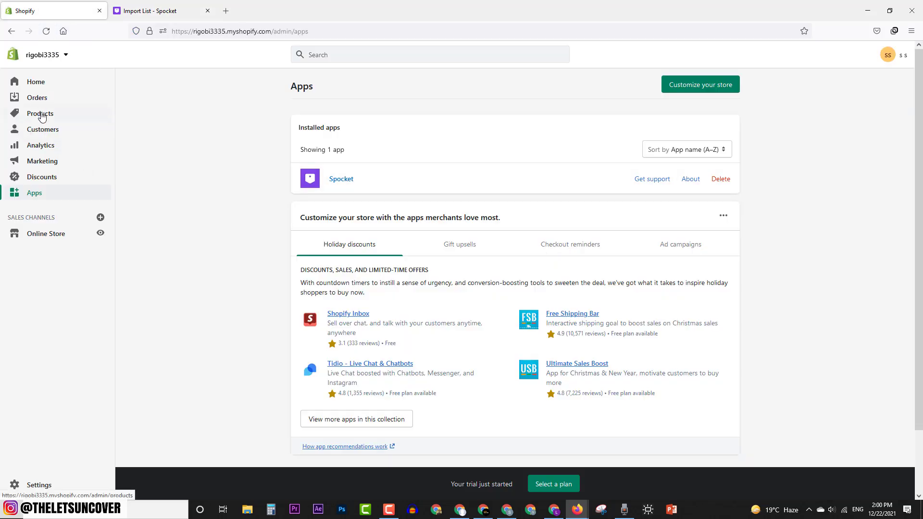
pyautogui.click(163, 11)
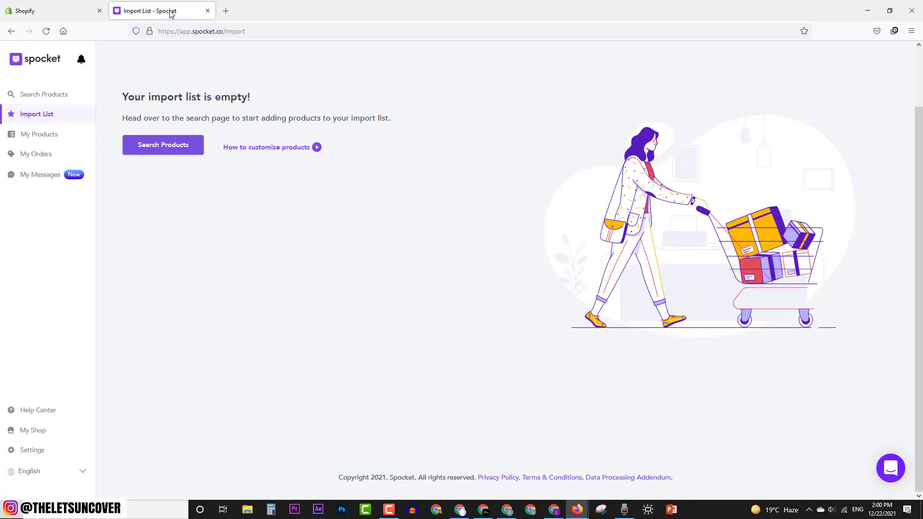
# - Open the product search, filter it by Fast USA shipping, and look through the resulting products
pyautogui.click(163, 145)
pyautogui.click(408, 202)
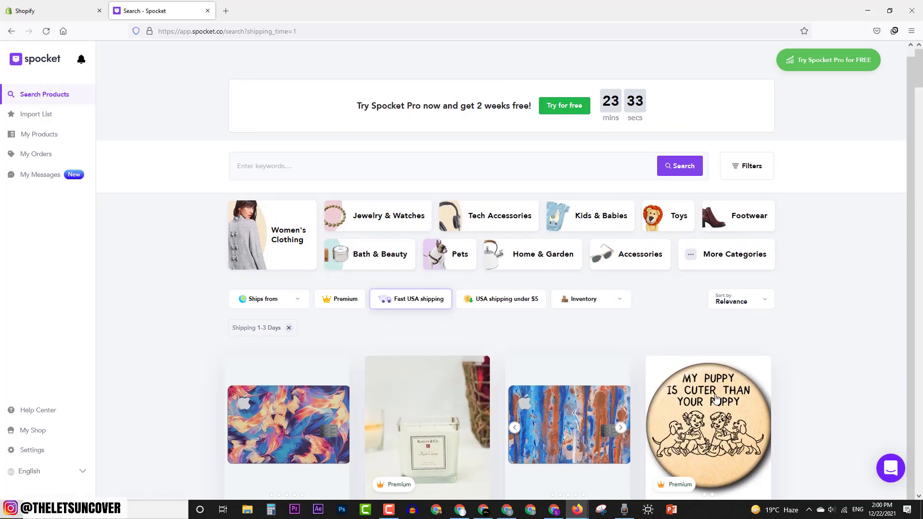
pyautogui.scroll(-4, 455, 332)
pyautogui.moveTo(408, 379)
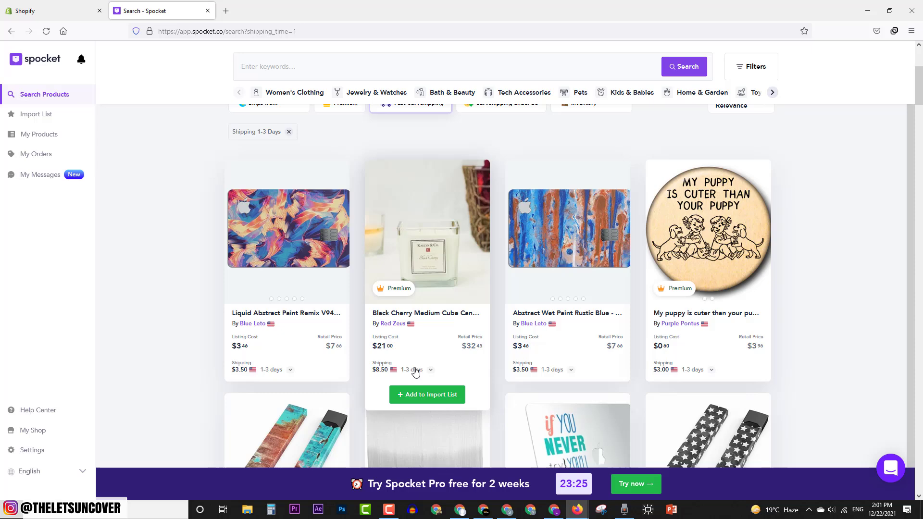
pyautogui.scroll(-3, 416, 372)
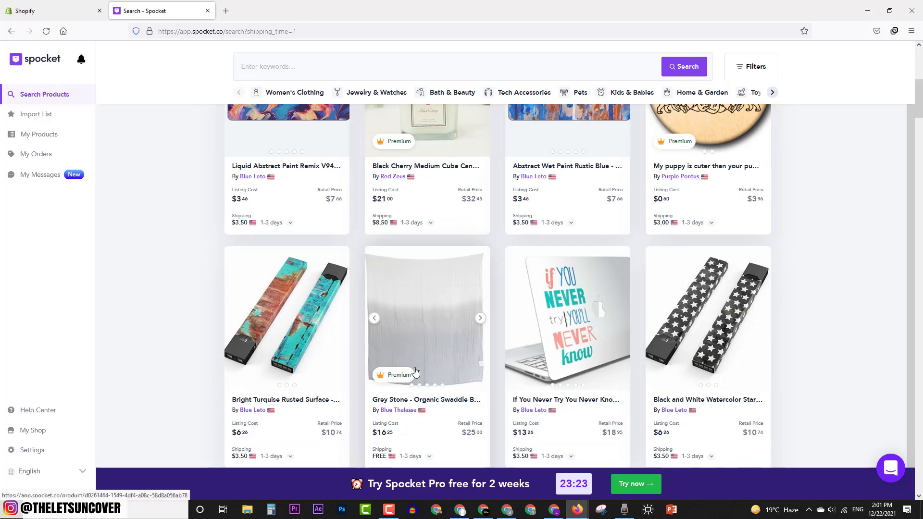
pyautogui.scroll(-3, 417, 371)
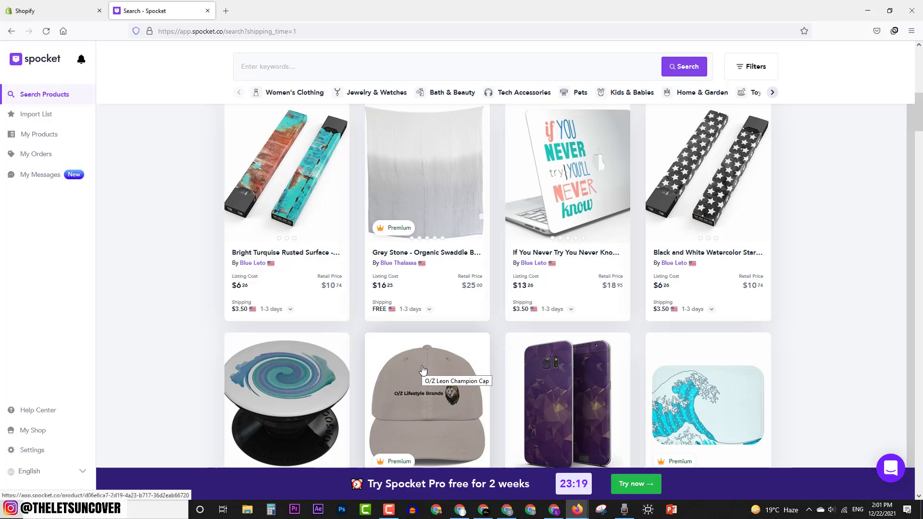
pyautogui.scroll(-3, 422, 369)
pyautogui.scroll(-3, 422, 369)
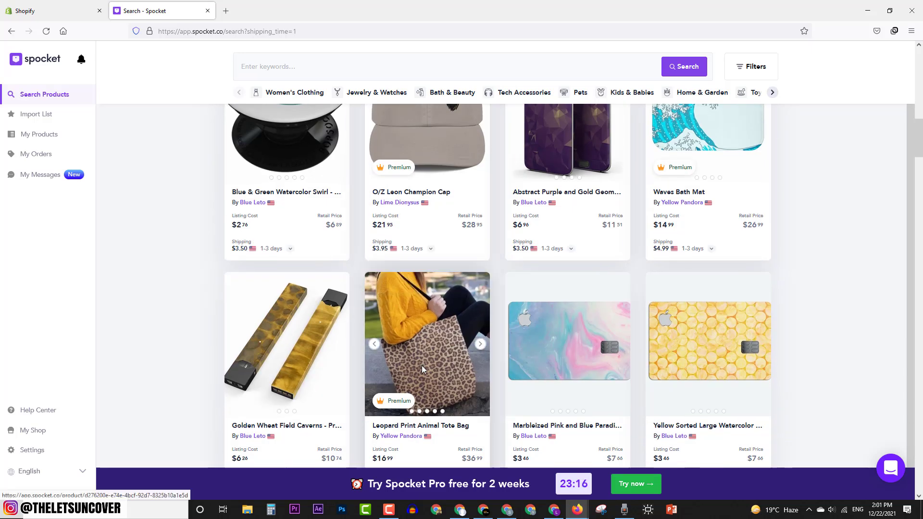
pyautogui.scroll(-2, 422, 369)
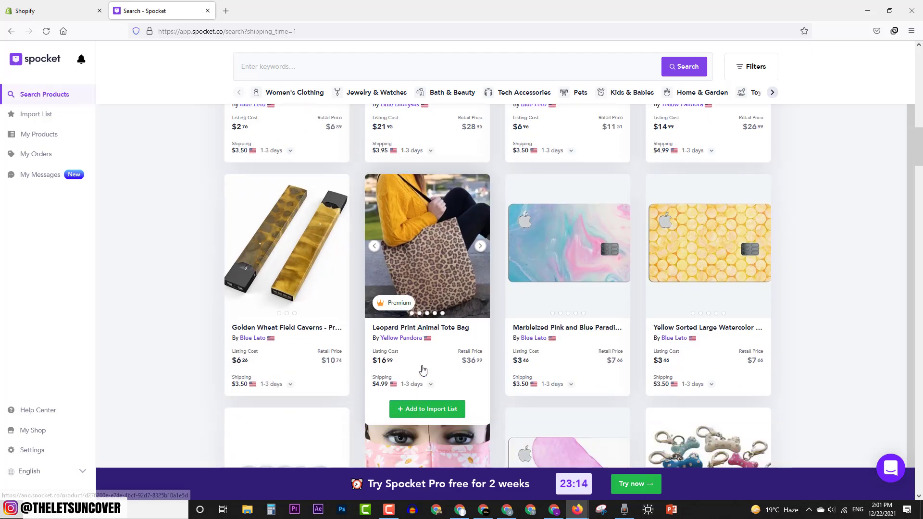
pyautogui.scroll(-3, 422, 369)
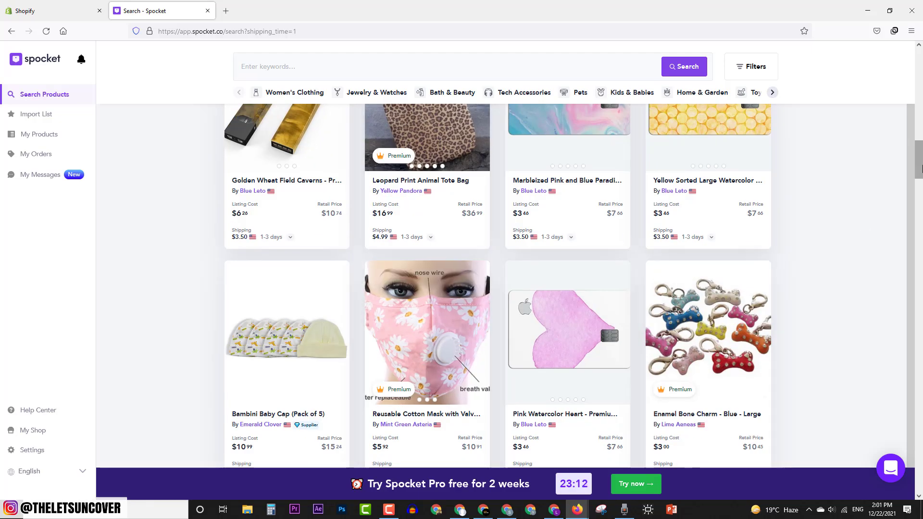
pyautogui.scroll(-4, 921, 168)
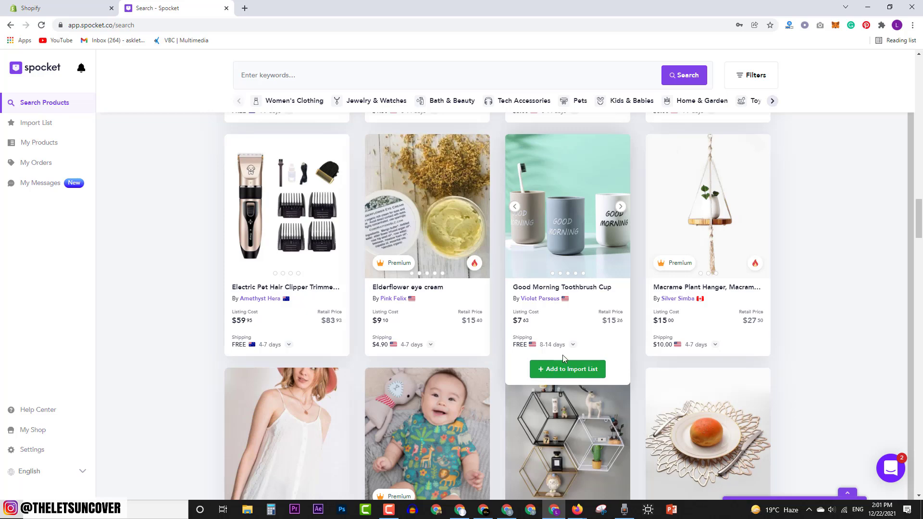
# - Add the Good Morning Toothbrush Cup to the import list and open the Import List
pyautogui.click(564, 369)
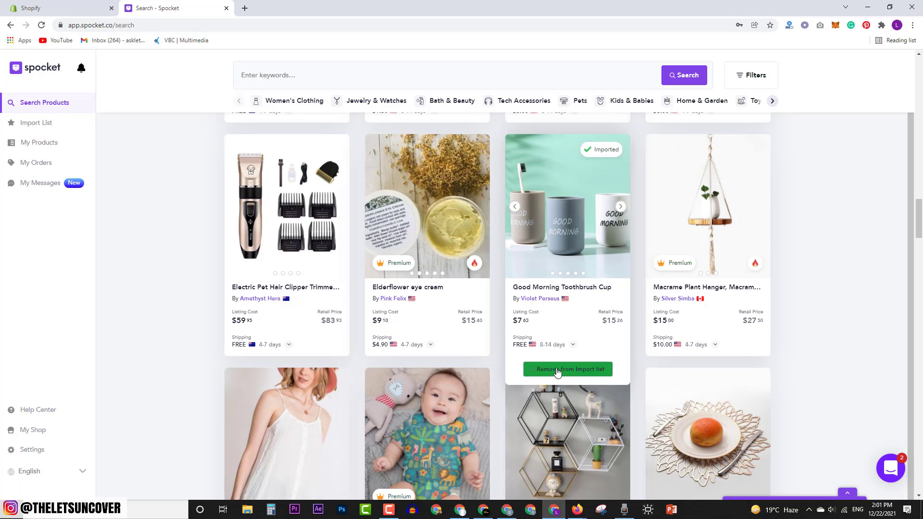
pyautogui.click(44, 125)
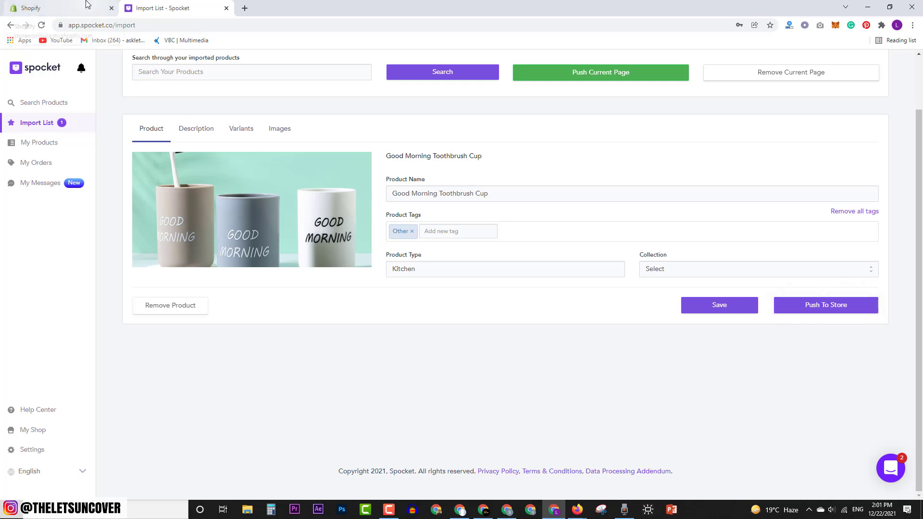
pyautogui.scroll(1, 492, 271)
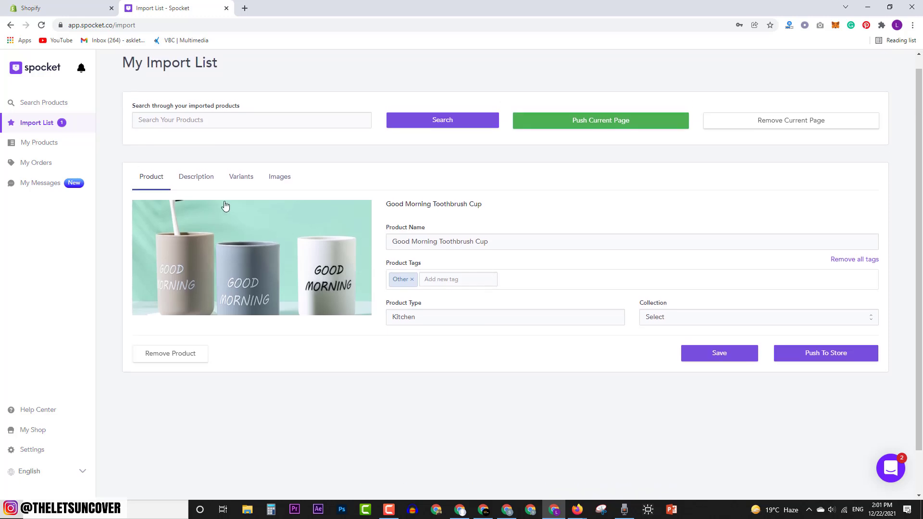
# - Examine the toothbrush cup's description, variants and images, and return to its general product details
pyautogui.click(198, 178)
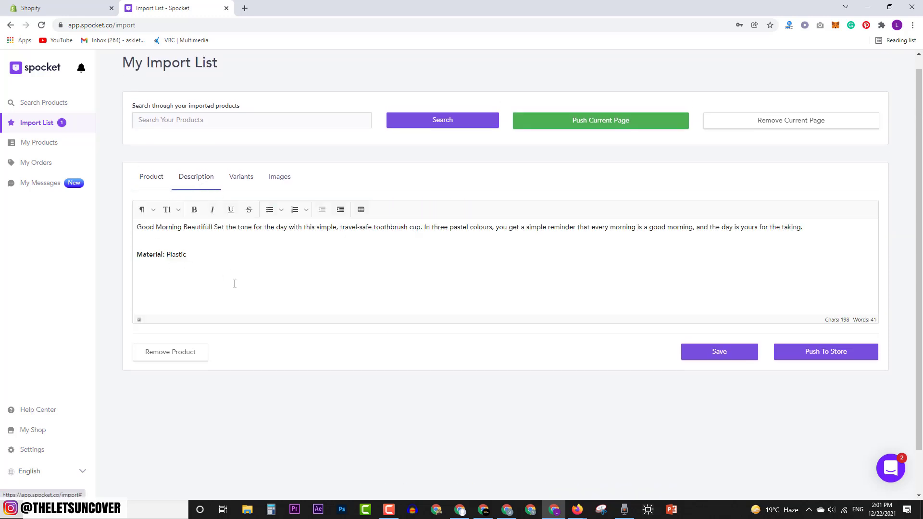
pyautogui.scroll(1, 235, 283)
pyautogui.click(242, 190)
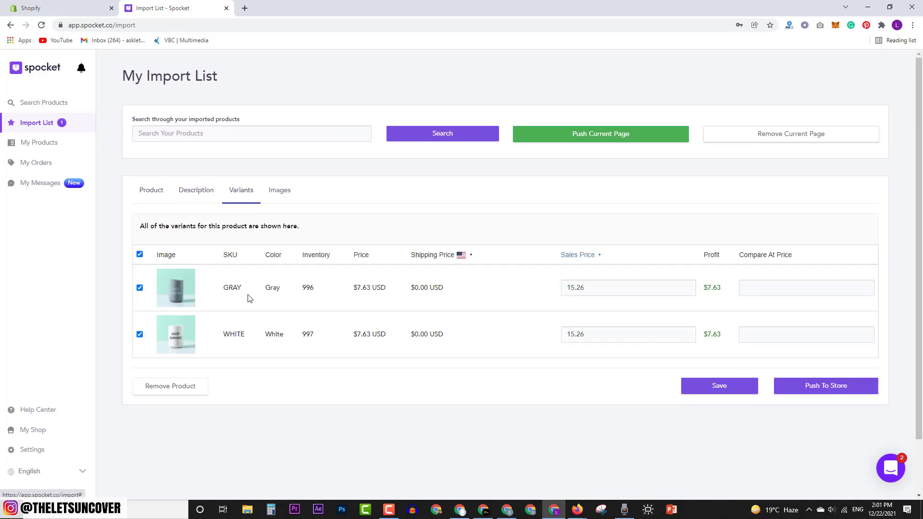
pyautogui.scroll(-1, 248, 348)
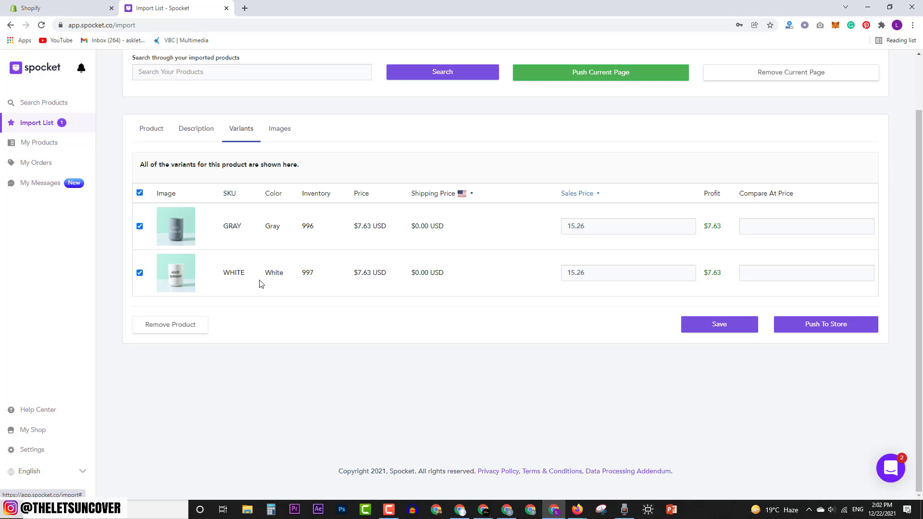
pyautogui.click(286, 134)
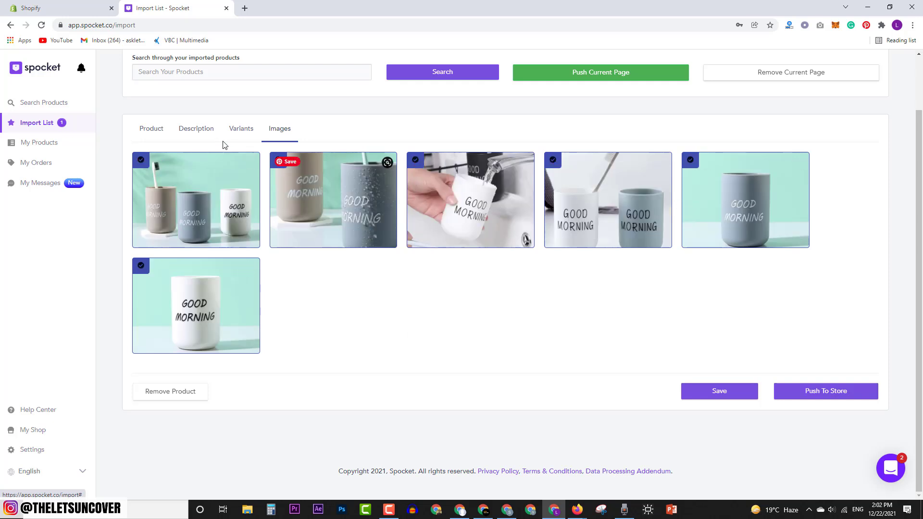
pyautogui.click(158, 130)
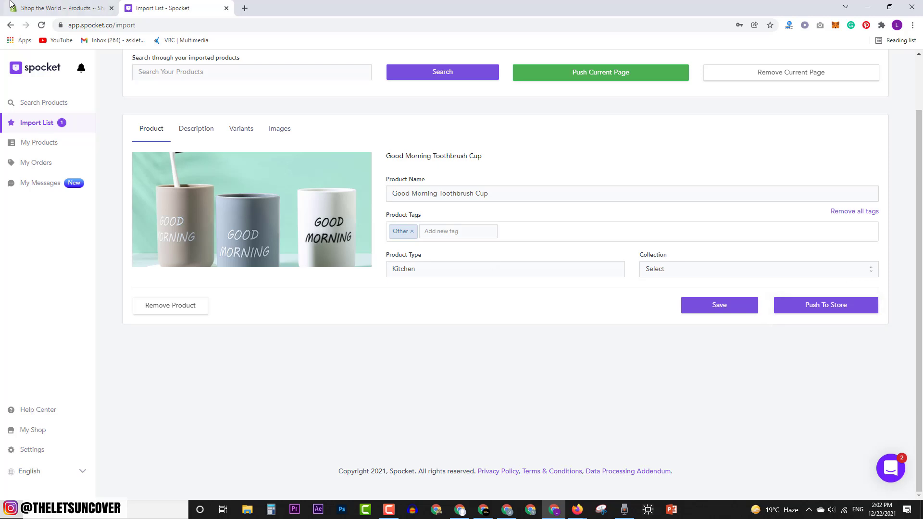
# - Switch to the Shopify admin, open the online store from there, and look through its home page
pyautogui.click(58, 9)
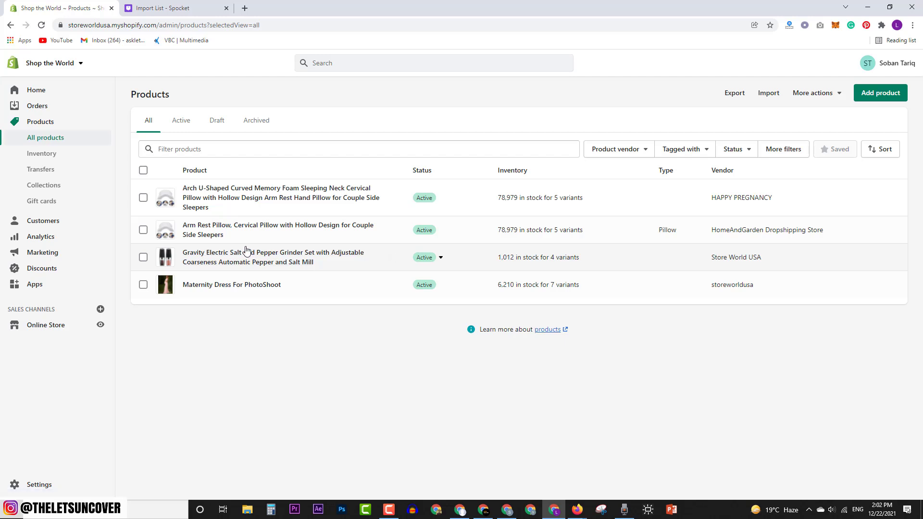
pyautogui.click(100, 324)
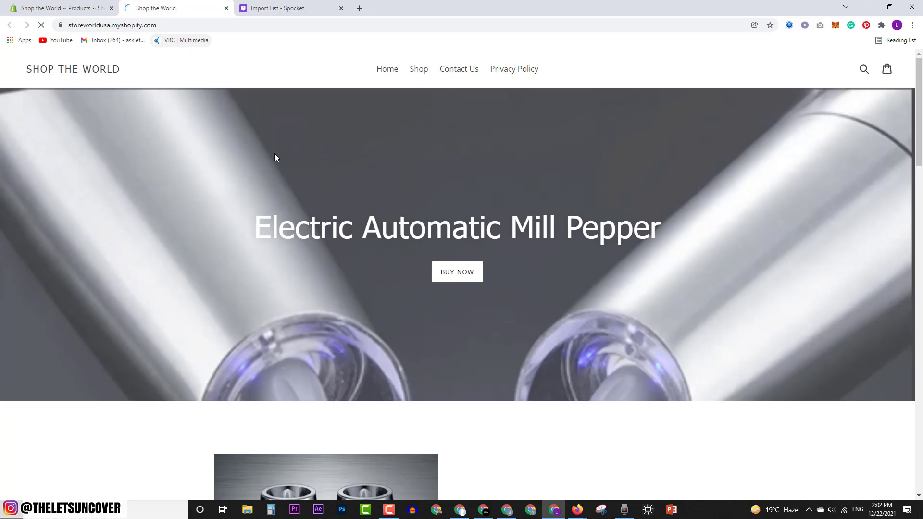
pyautogui.scroll(-5, 445, 225)
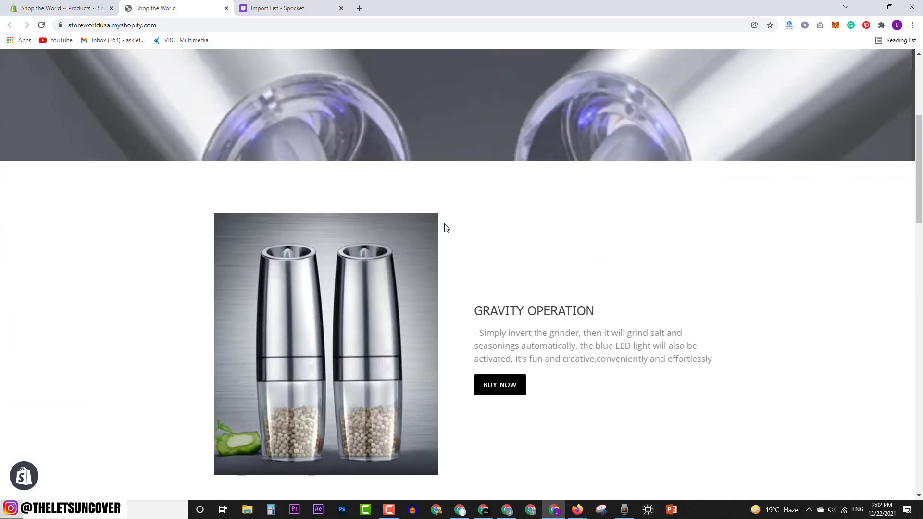
pyautogui.scroll(-15, 445, 226)
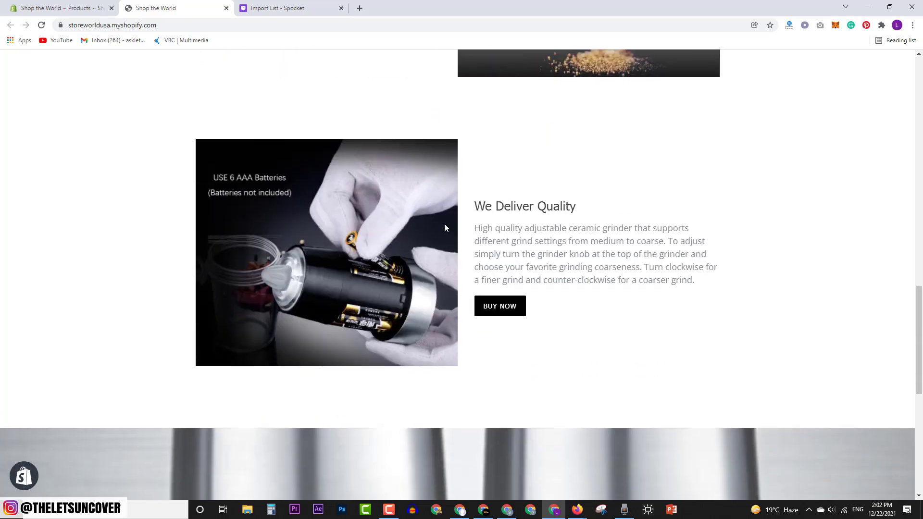
pyautogui.scroll(-8, 445, 227)
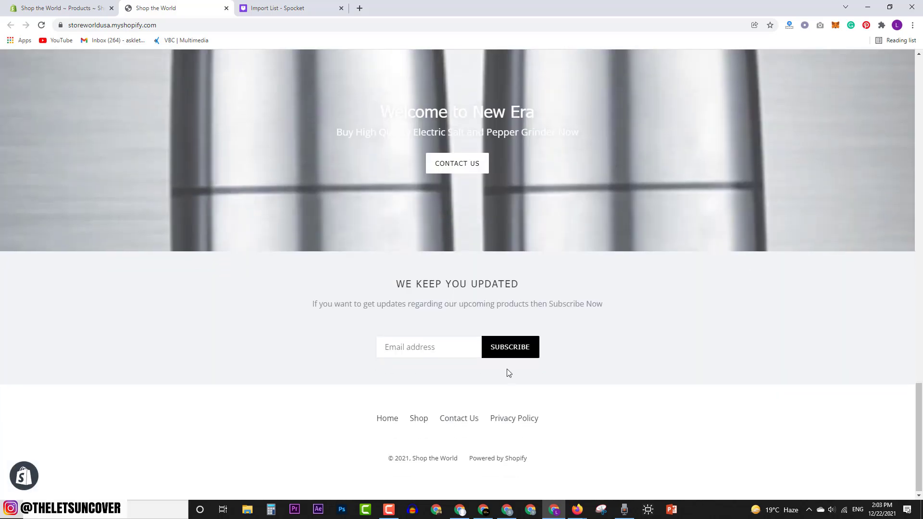
pyautogui.scroll(20, 508, 373)
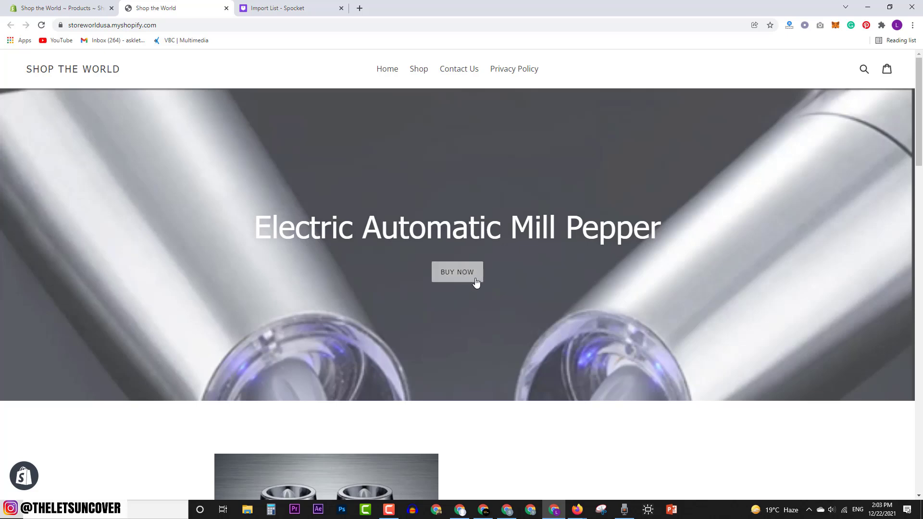
# - Examine the salt and pepper grinder's product page through the home page's Buy Now links, checking the Spocket import list in between
pyautogui.click(458, 274)
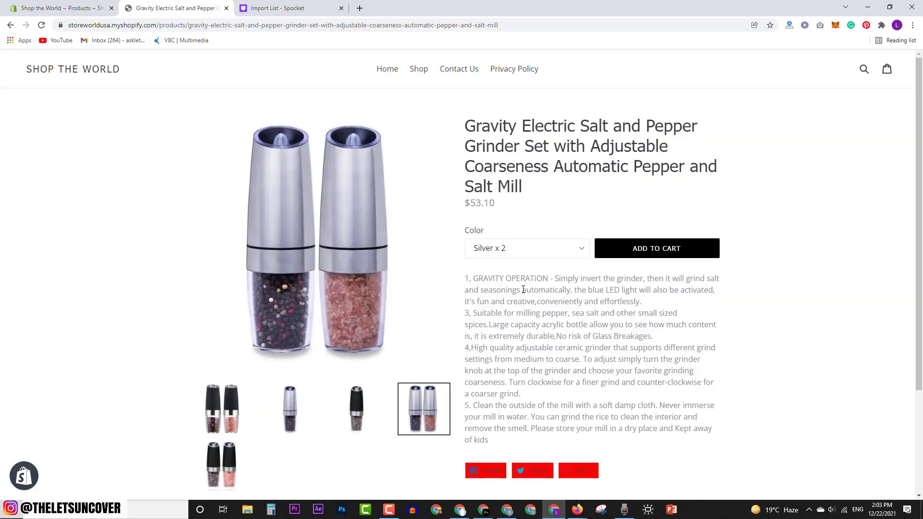
pyautogui.click(293, 8)
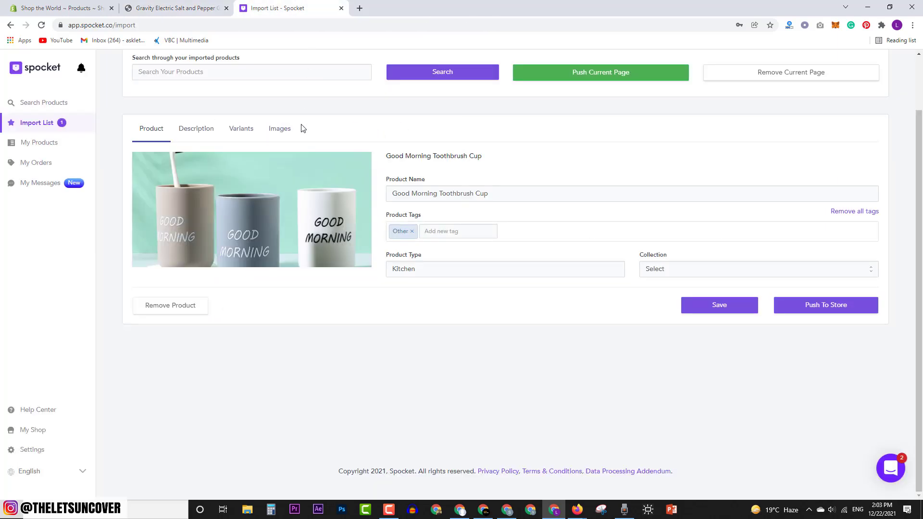
pyautogui.click(175, 9)
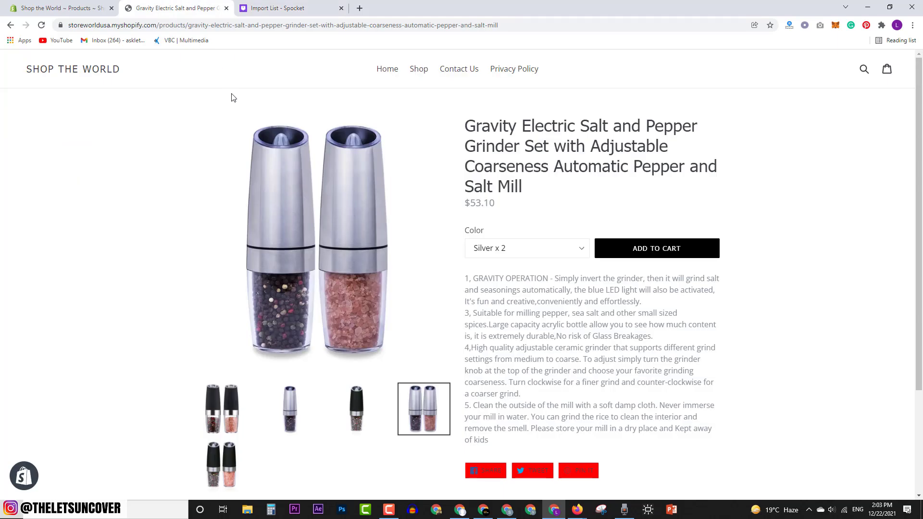
pyautogui.click(11, 25)
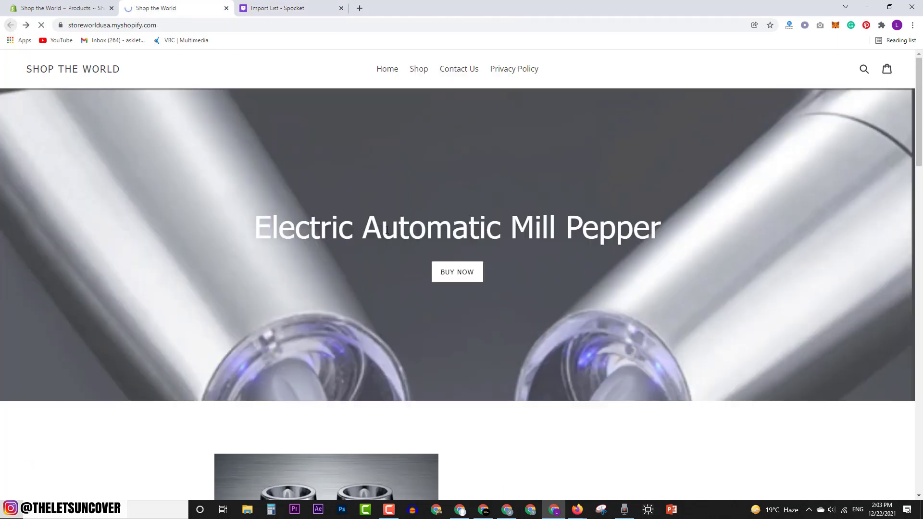
pyautogui.scroll(-15, 197, 332)
pyautogui.click(233, 330)
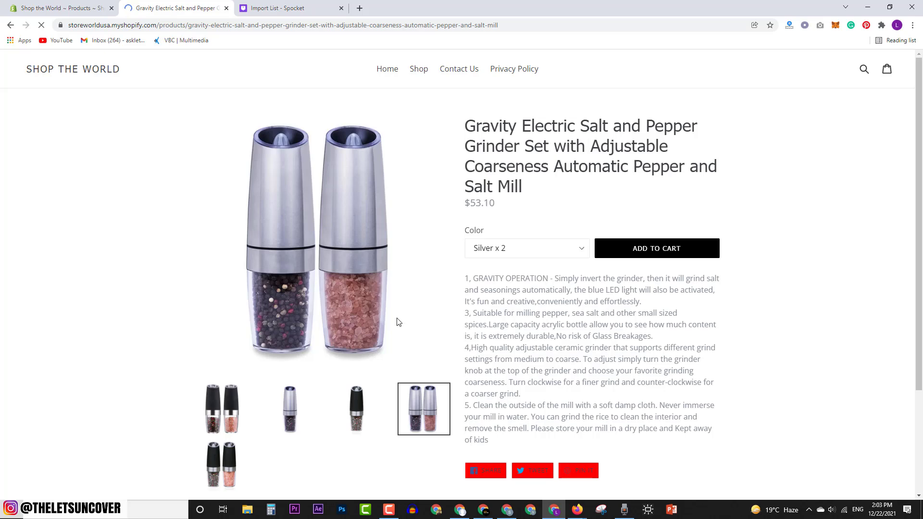
pyautogui.click(10, 25)
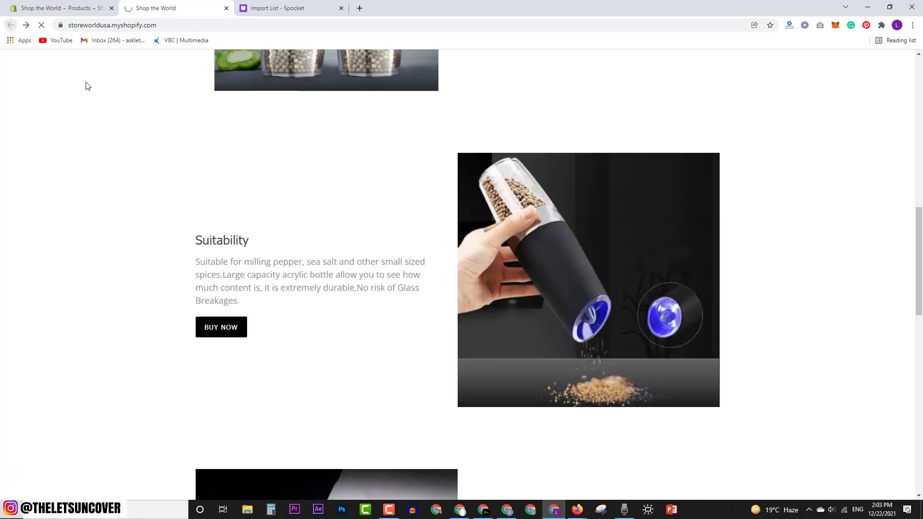
# - Check the Shopify product list against the storefront and return to the Spocket product search
pyautogui.hotkey('ctrl', 'shift', 'Tab')
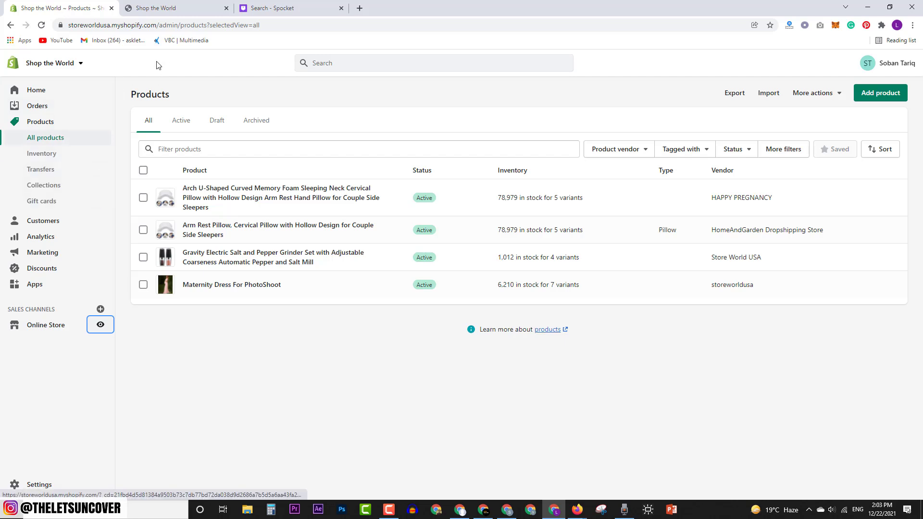
pyautogui.click(156, 7)
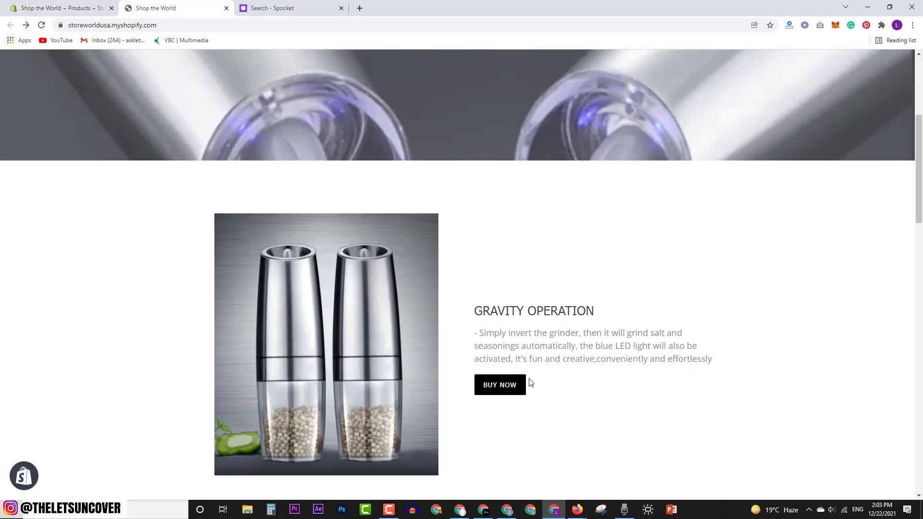
pyautogui.click(83, 7)
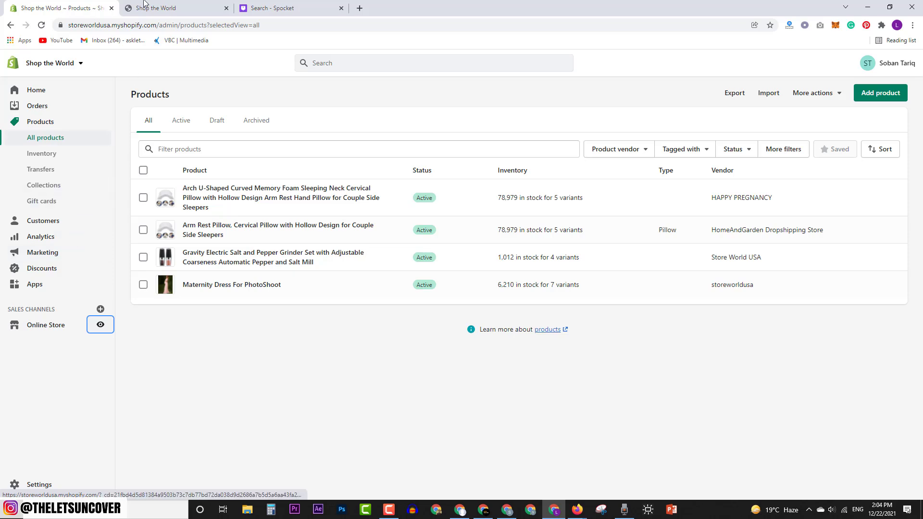
pyautogui.hotkey('ctrl', 'Tab')
pyautogui.hotkey('ctrl', 'Tab')
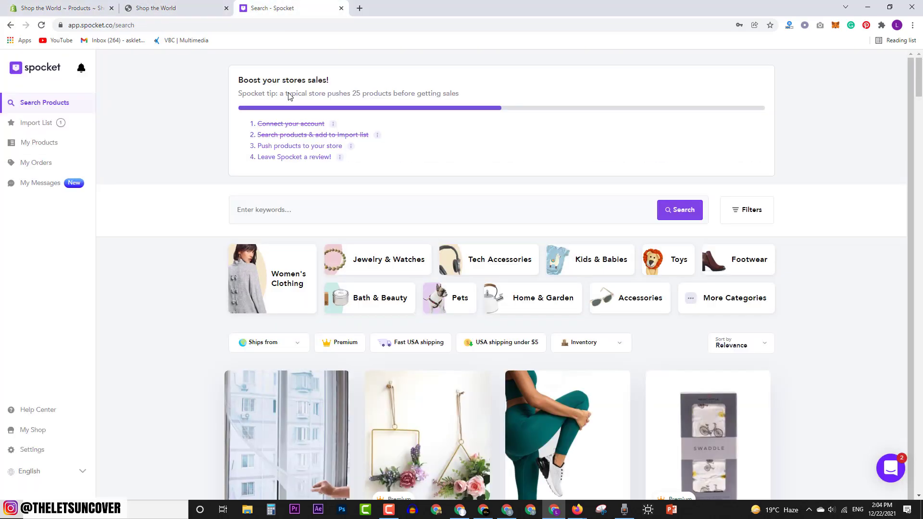
# - View the Spocket orders list, and examine the payment information in the account settings
pyautogui.click(60, 170)
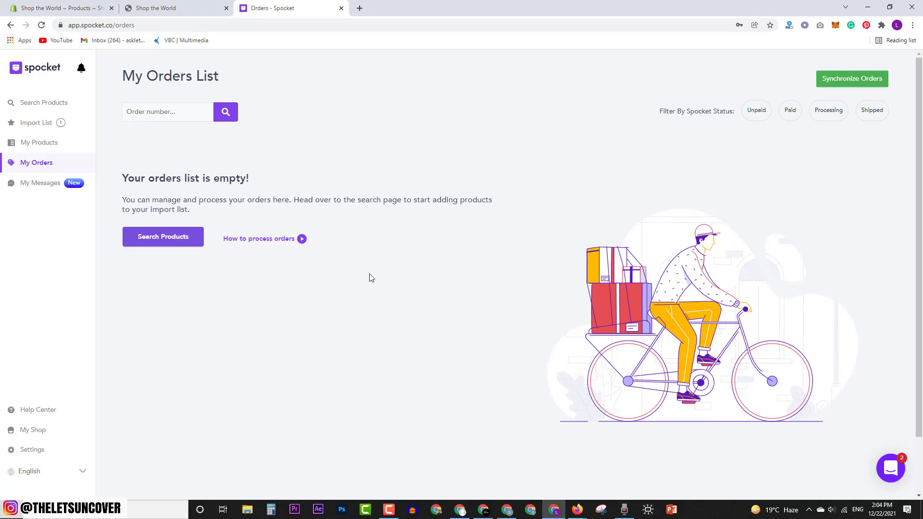
pyautogui.click(32, 449)
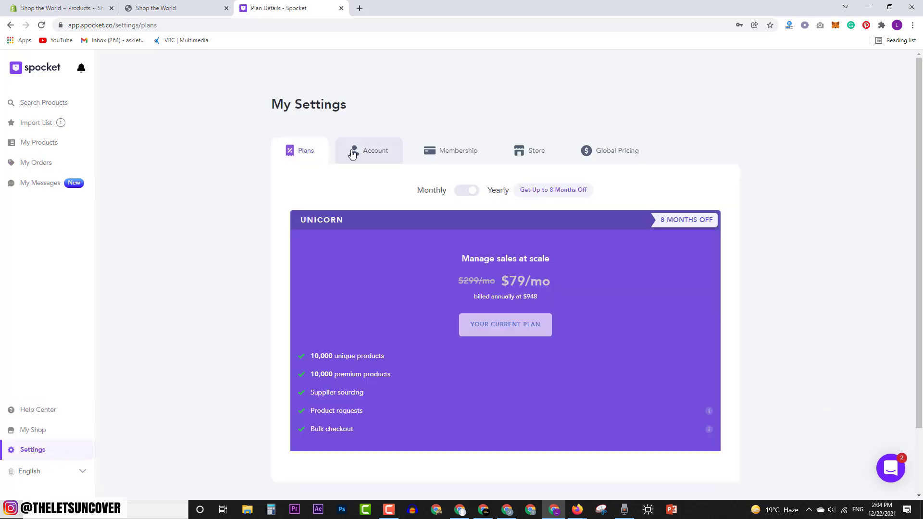
pyautogui.click(369, 144)
pyautogui.scroll(-3, 504, 402)
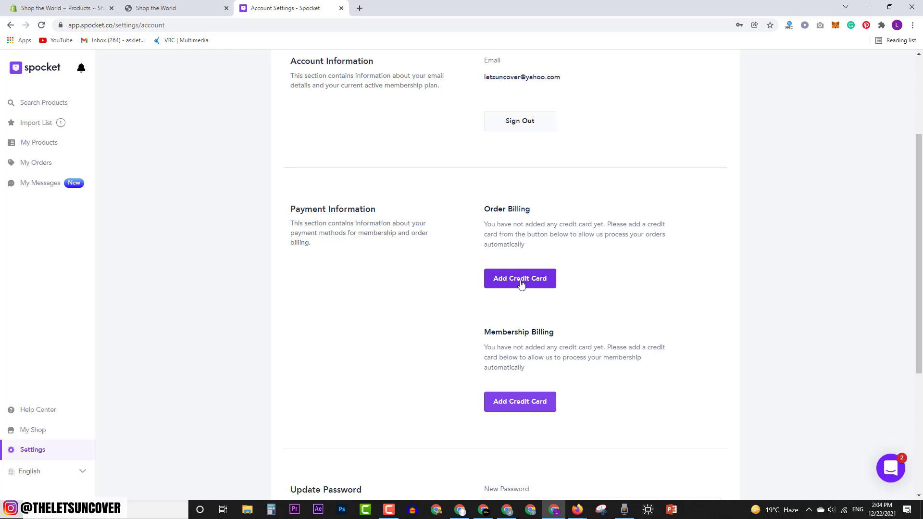
# - Leave the account settings for the Spocket product search, and check the product list in the Shopify admin
pyautogui.scroll(1, 495, 298)
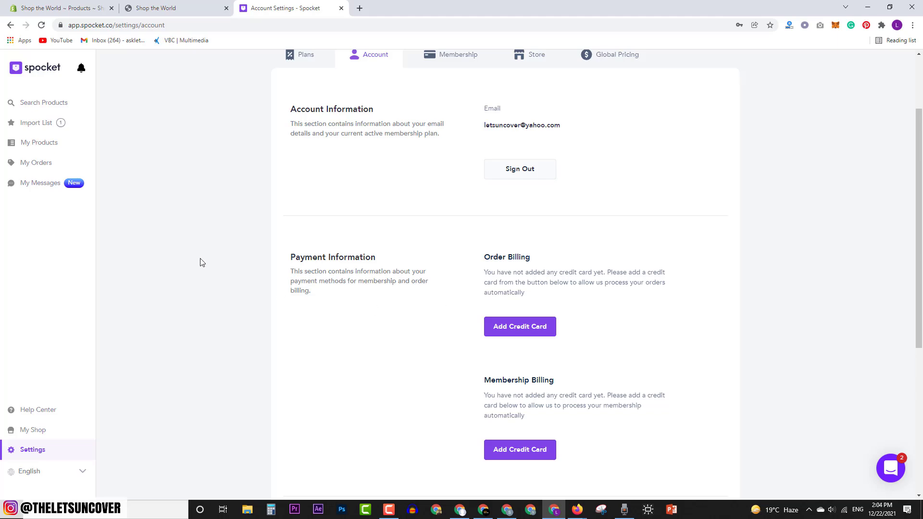
pyautogui.click(43, 102)
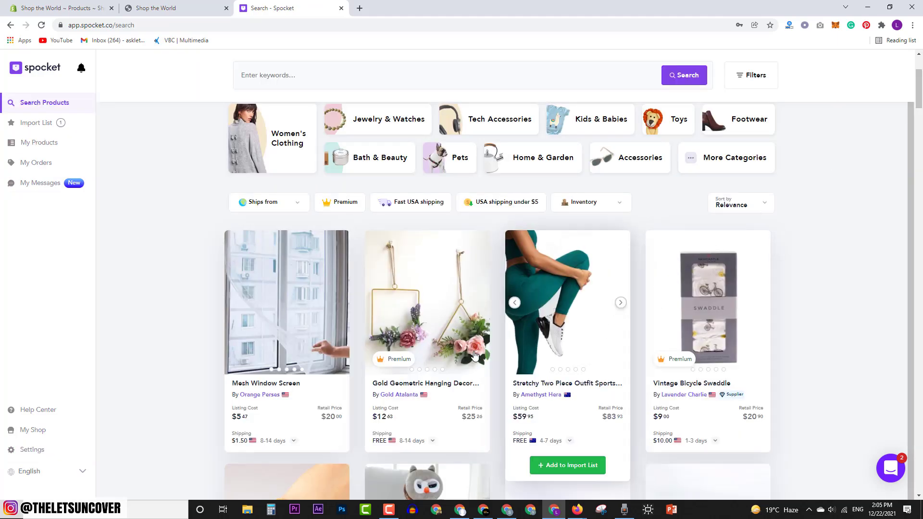
pyautogui.click(90, 5)
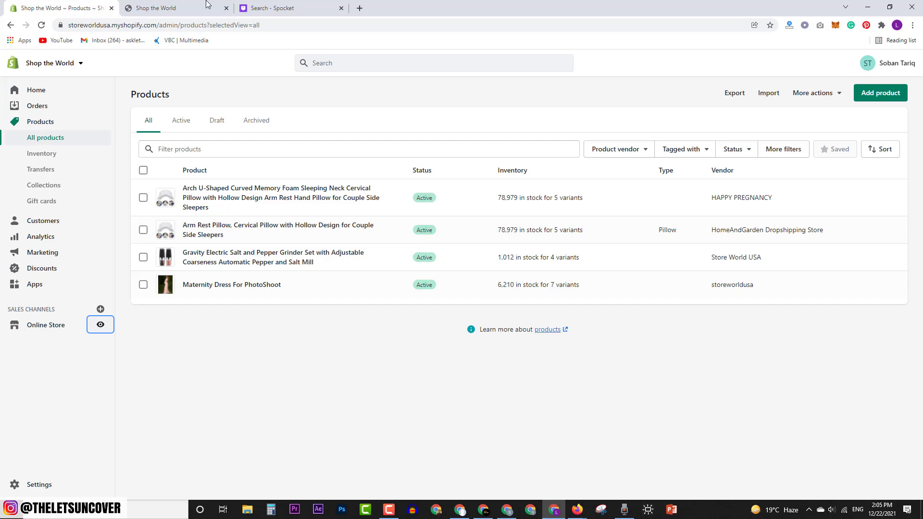
# - Switch back to the Spocket product search and highlight the retail price of the Mesh Window Screen
pyautogui.click(325, 5)
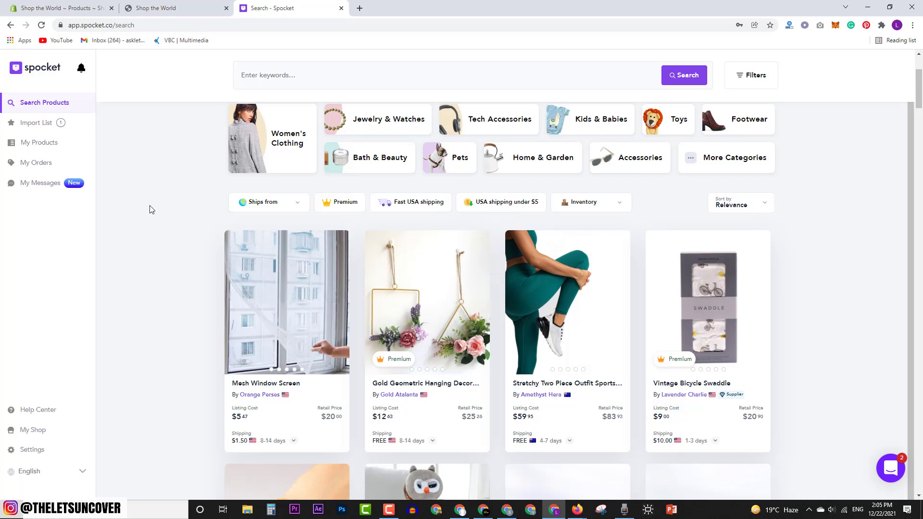
pyautogui.moveTo(293, 281)
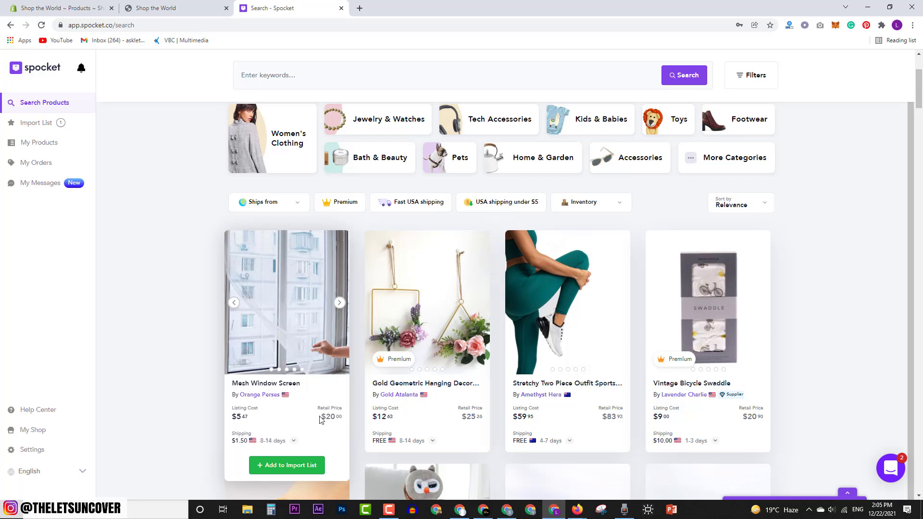
pyautogui.moveTo(321, 417); pyautogui.dragTo(342, 418)
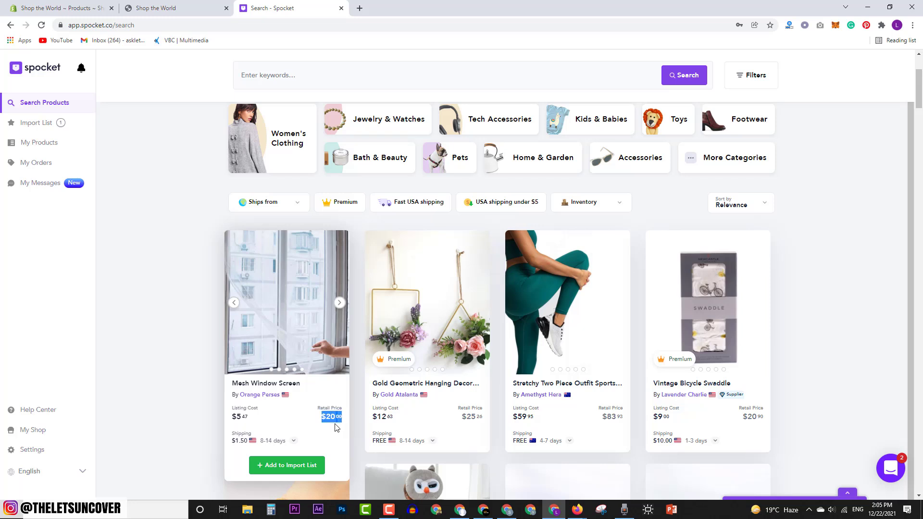